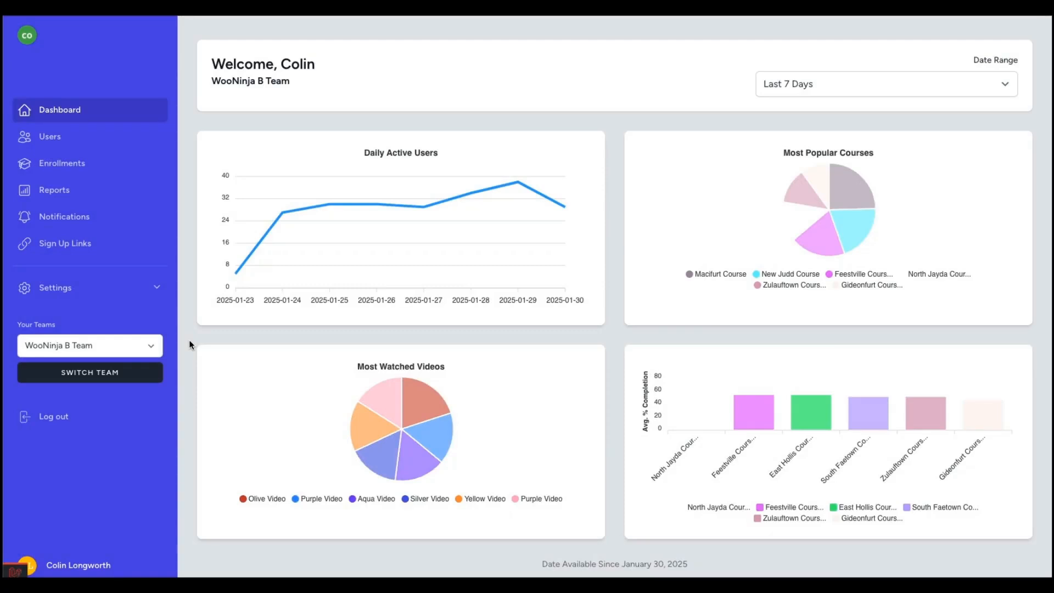
Open the Seats page in the admin area and start adding a new seat.
{"action": "left_click", "coordinate": [157, 290]}
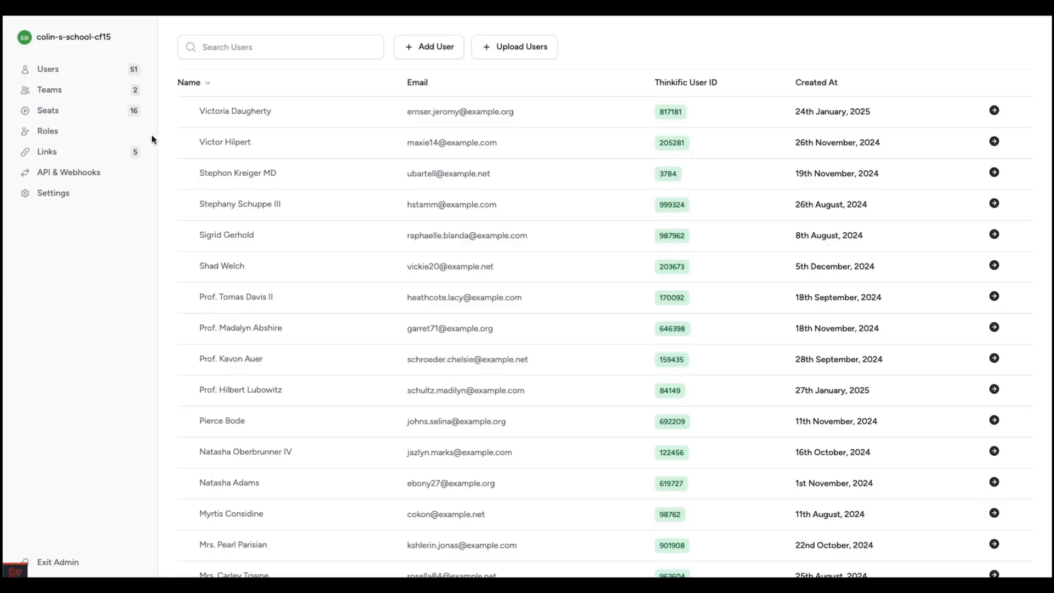
{"action": "left_click", "coordinate": [102, 115]}
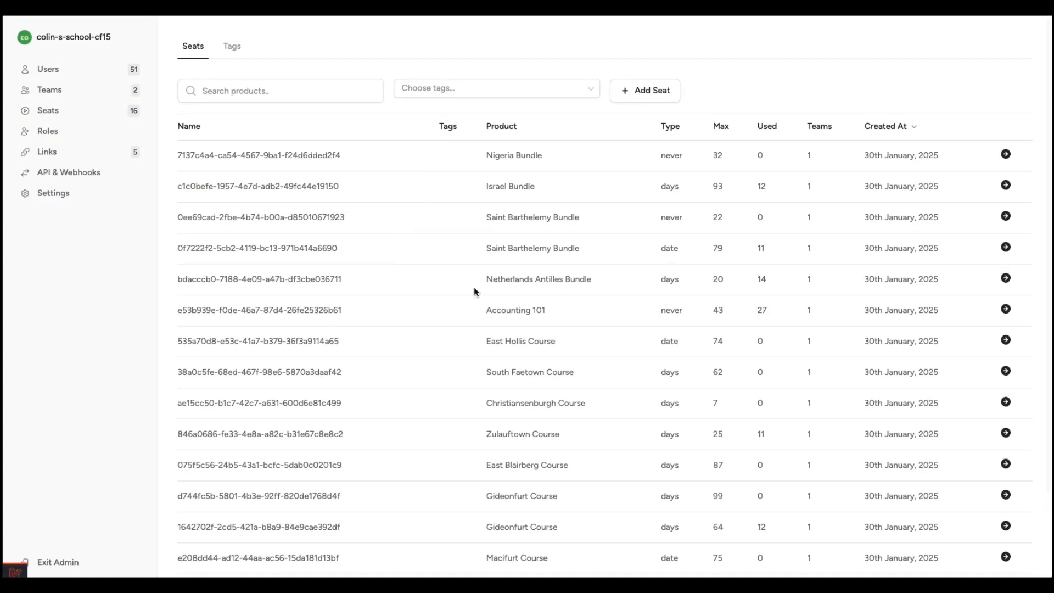
{"action": "left_click", "coordinate": [645, 92]}
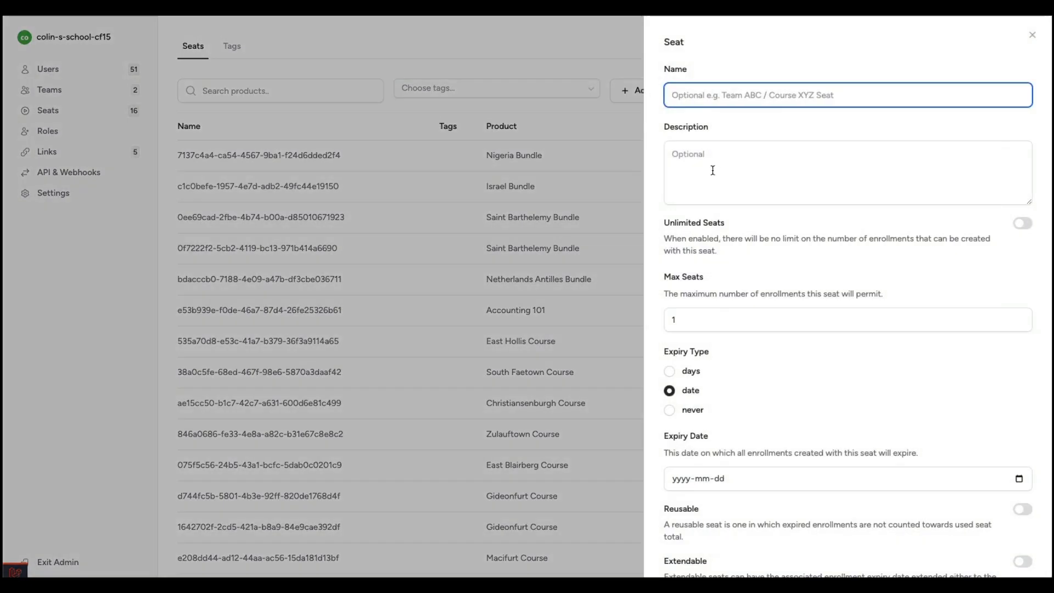
{"action": "scroll", "coordinate": [699, 152], "scroll_direction": "down", "scroll_amount": 5}
{"action": "scroll", "coordinate": [698, 152], "scroll_direction": "up", "scroll_amount": 5}
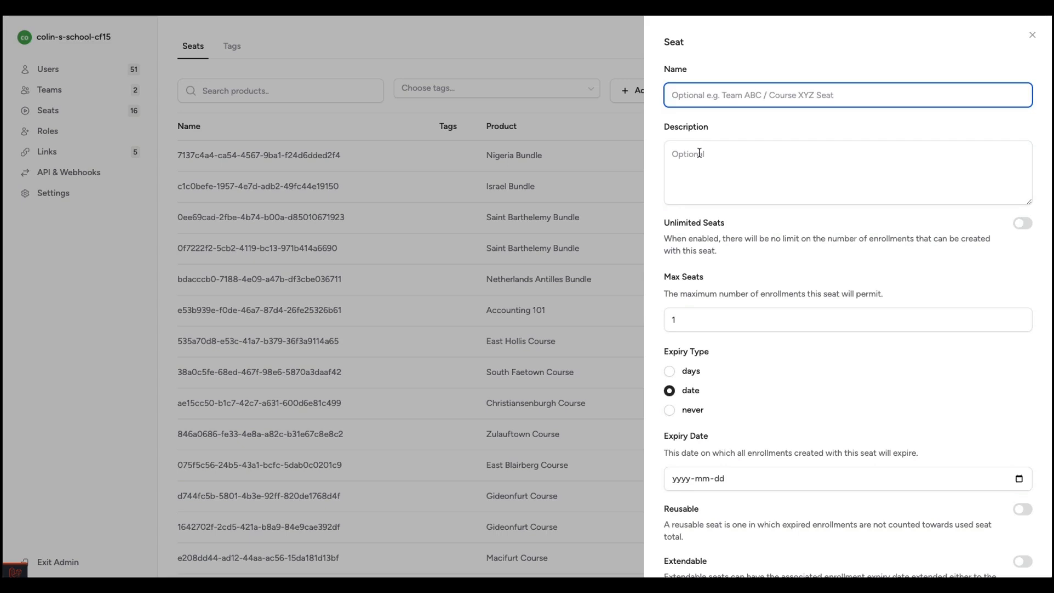
Name the seat "Jim Bloggs Inc / Booking" and enter the invoice number as its description.
{"action": "type", "text": "Jim "}
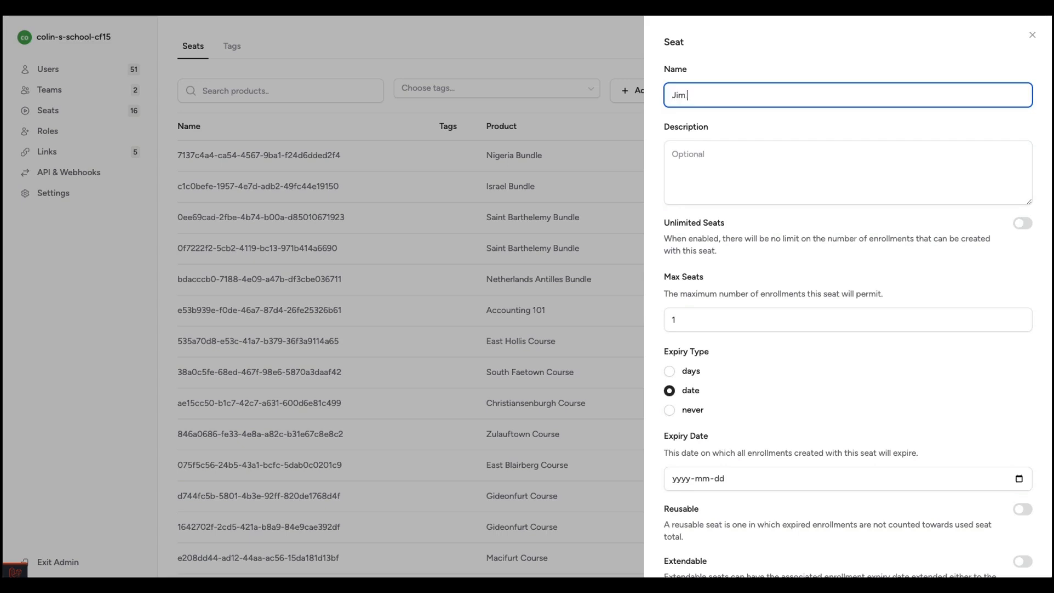
{"action": "type", "text": "Bloggs Inc / Booking"}
{"action": "left_click", "coordinate": [718, 165]}
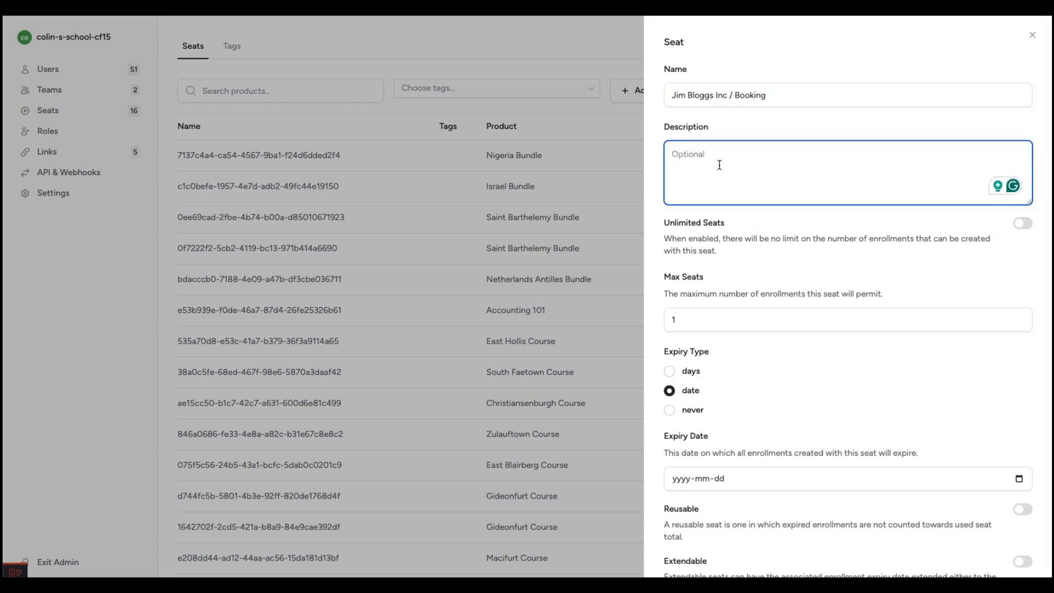
{"action": "type", "text": "Invoi"}
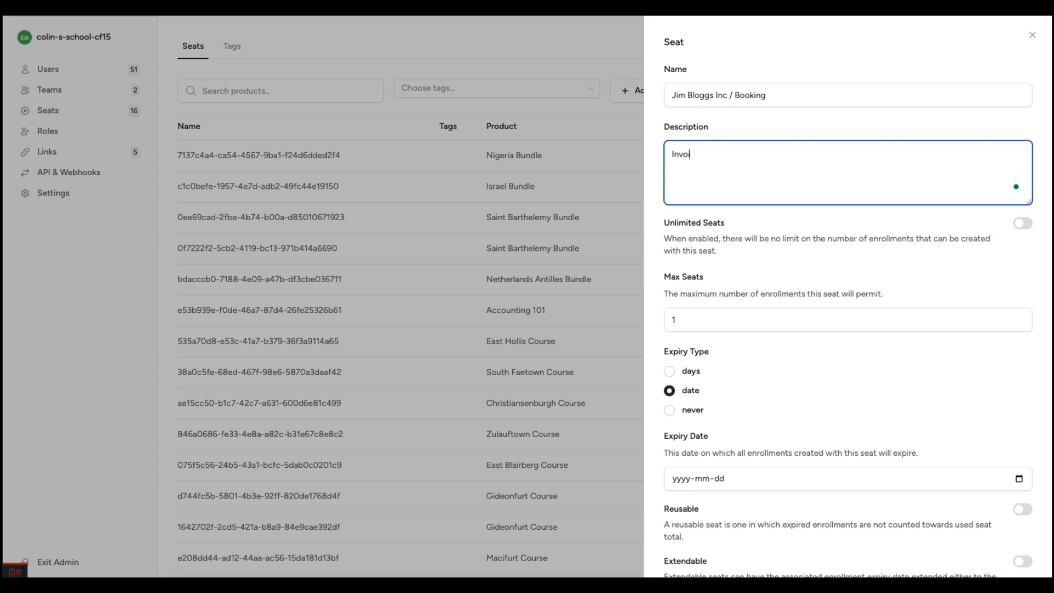
{"action": "type", "text": "ce ABCD123"}
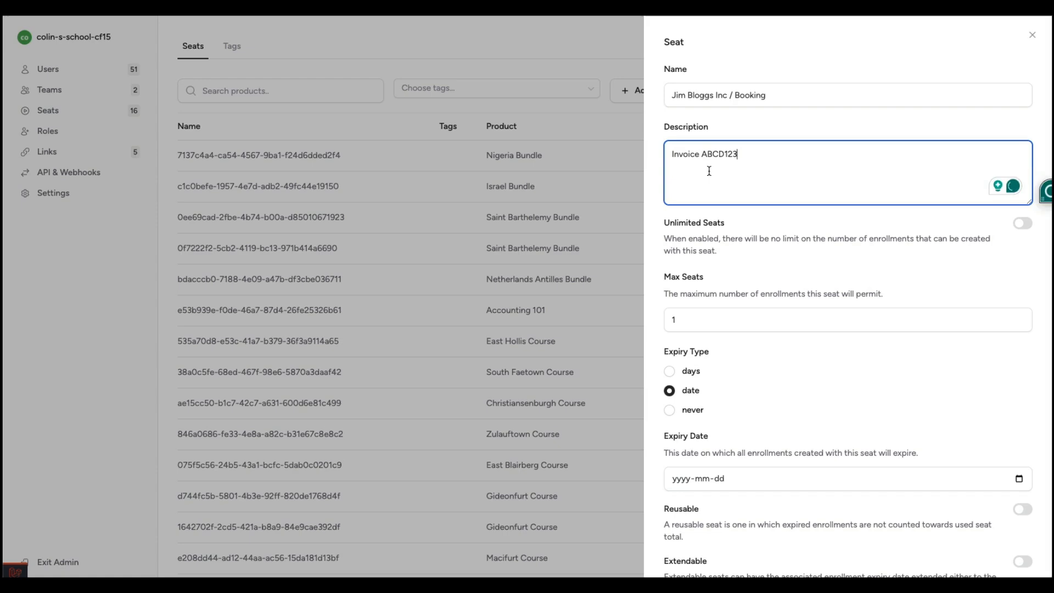
{"action": "left_click_drag", "start_coordinate": [756, 153], "coordinate": [670, 151]}
{"action": "left_click", "coordinate": [769, 151]}
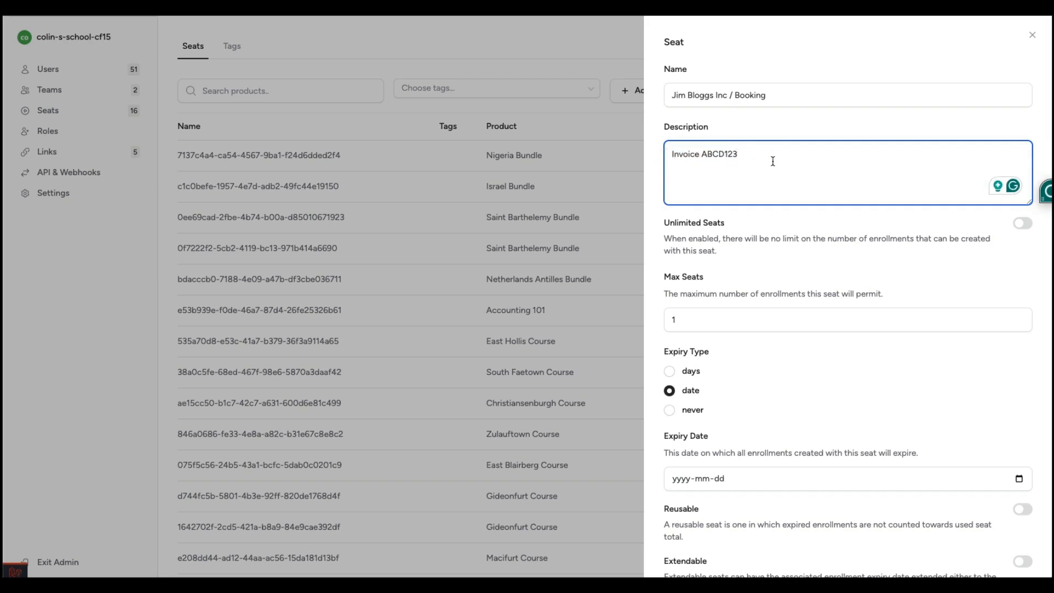
Limit the new seat to a maximum of 50 enrollments.
{"action": "scroll", "coordinate": [803, 255], "scroll_direction": "down", "scroll_amount": 1}
{"action": "scroll", "coordinate": [803, 255], "scroll_direction": "up", "scroll_amount": 1}
{"action": "left_click", "coordinate": [675, 321]}
{"action": "type", "text": "50"}
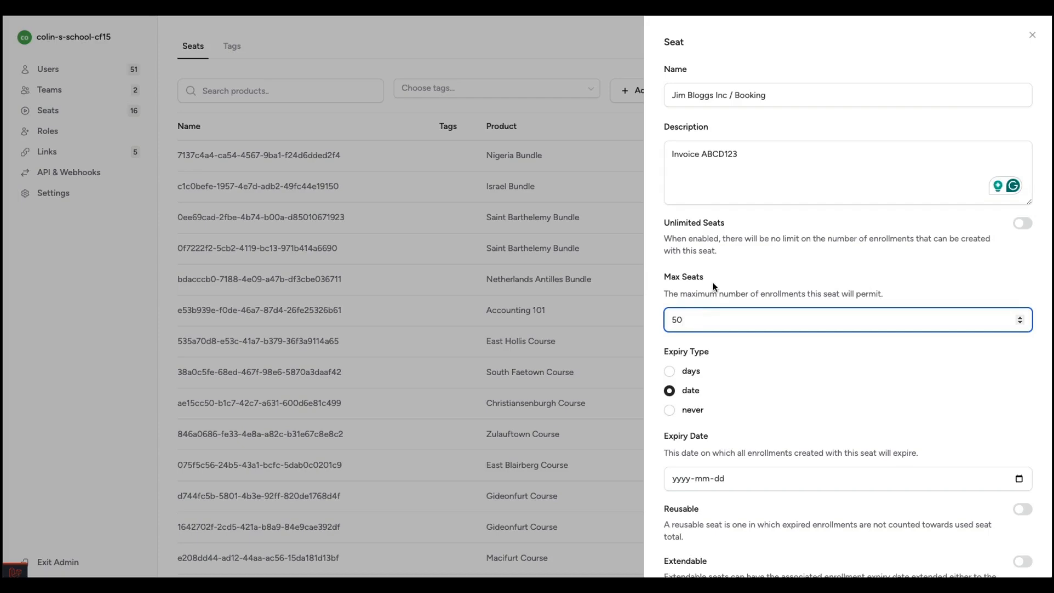
{"action": "scroll", "coordinate": [713, 283], "scroll_direction": "down", "scroll_amount": 3}
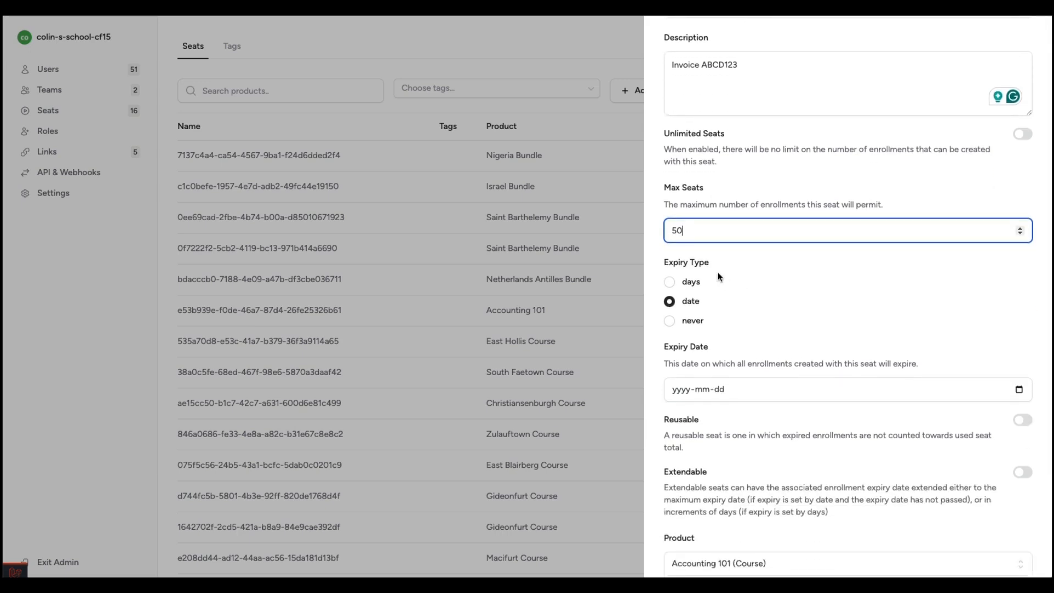
{"action": "scroll", "coordinate": [704, 310], "scroll_direction": "up", "scroll_amount": 2}
{"action": "scroll", "coordinate": [705, 312], "scroll_direction": "up", "scroll_amount": 1}
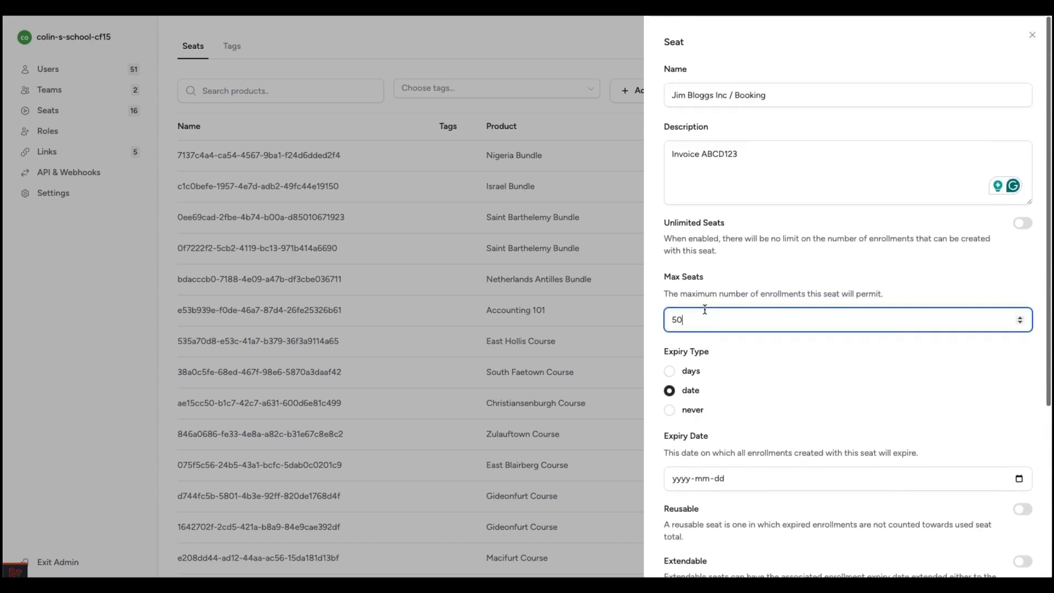
Set the seat's expiry date to 2025-12-31.
{"action": "scroll", "coordinate": [708, 316], "scroll_direction": "down", "scroll_amount": 5}
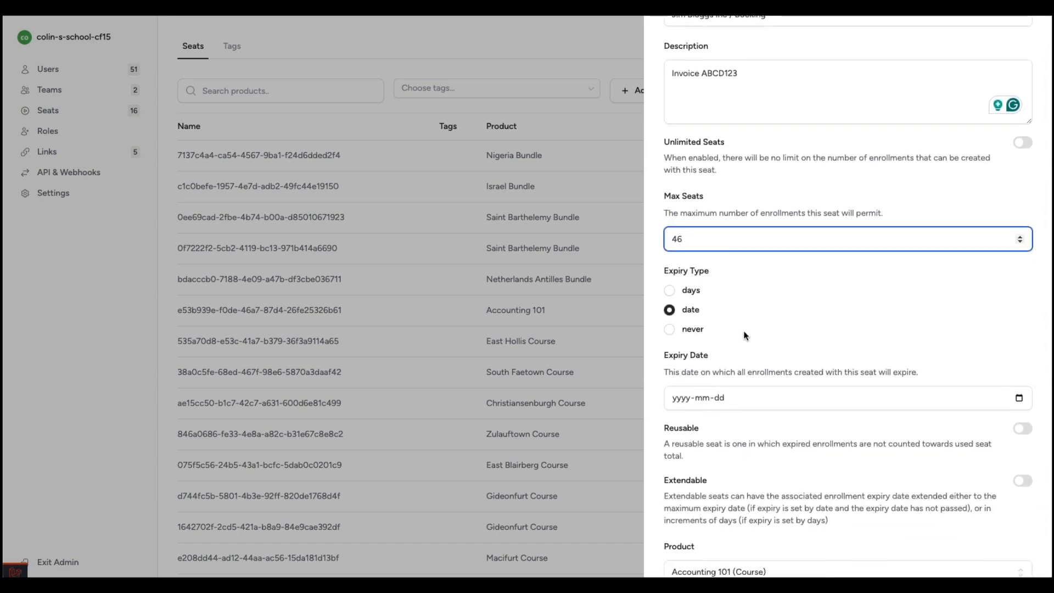
{"action": "left_click", "coordinate": [1017, 399]}
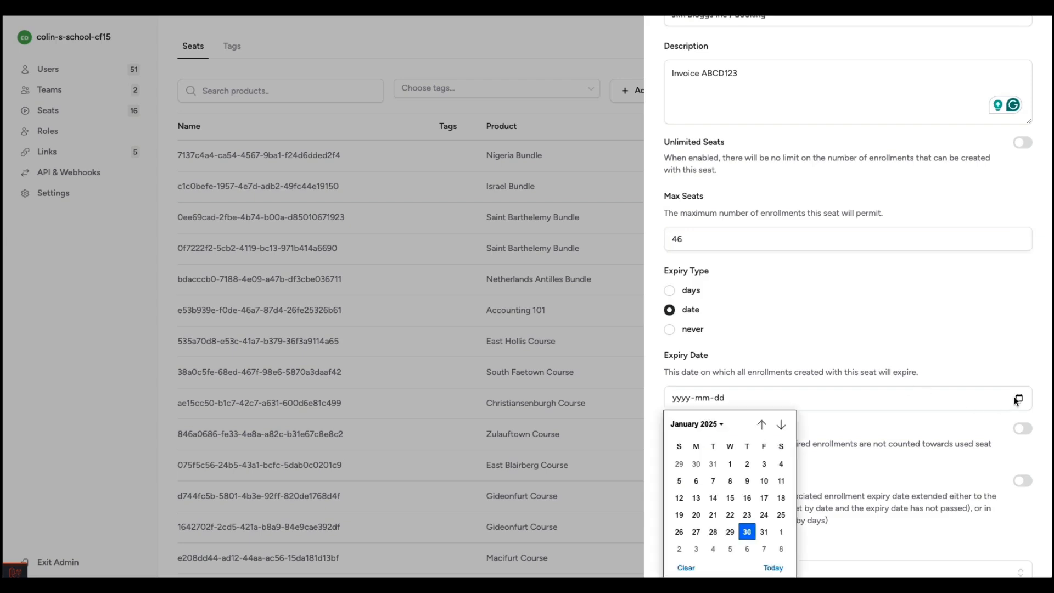
{"action": "left_click", "coordinate": [780, 424]}
{"action": "left_click", "coordinate": [780, 424]}
{"action": "left_click", "coordinate": [780, 424]}
{"action": "left_click", "coordinate": [780, 424]}
{"action": "left_click", "coordinate": [780, 425]}
{"action": "left_click", "coordinate": [780, 424]}
{"action": "left_click", "coordinate": [780, 424]}
{"action": "left_click", "coordinate": [781, 424]}
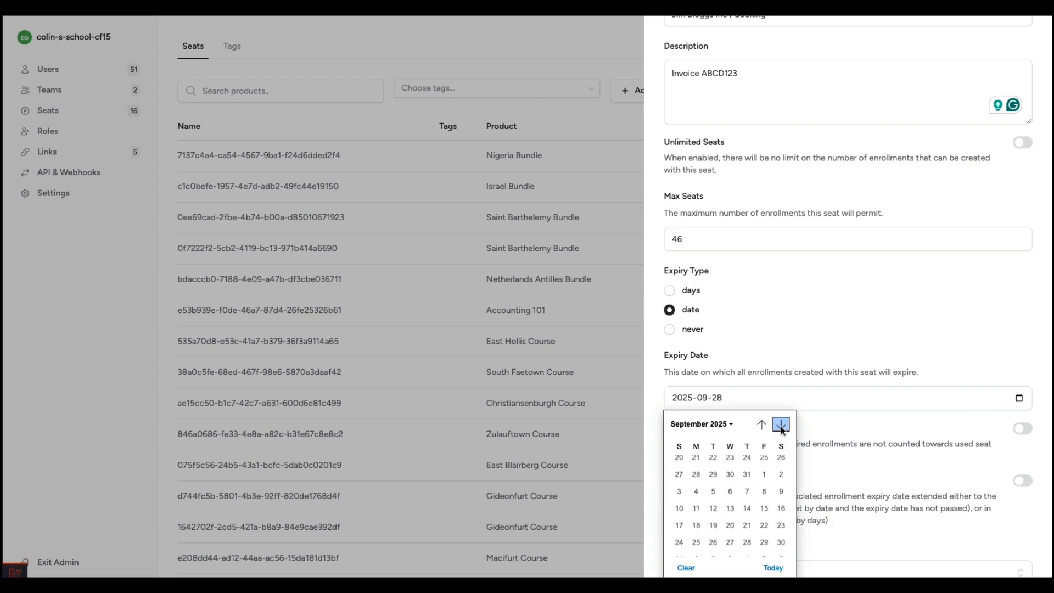
{"action": "left_click", "coordinate": [780, 424]}
{"action": "left_click", "coordinate": [780, 425]}
{"action": "left_click", "coordinate": [780, 424]}
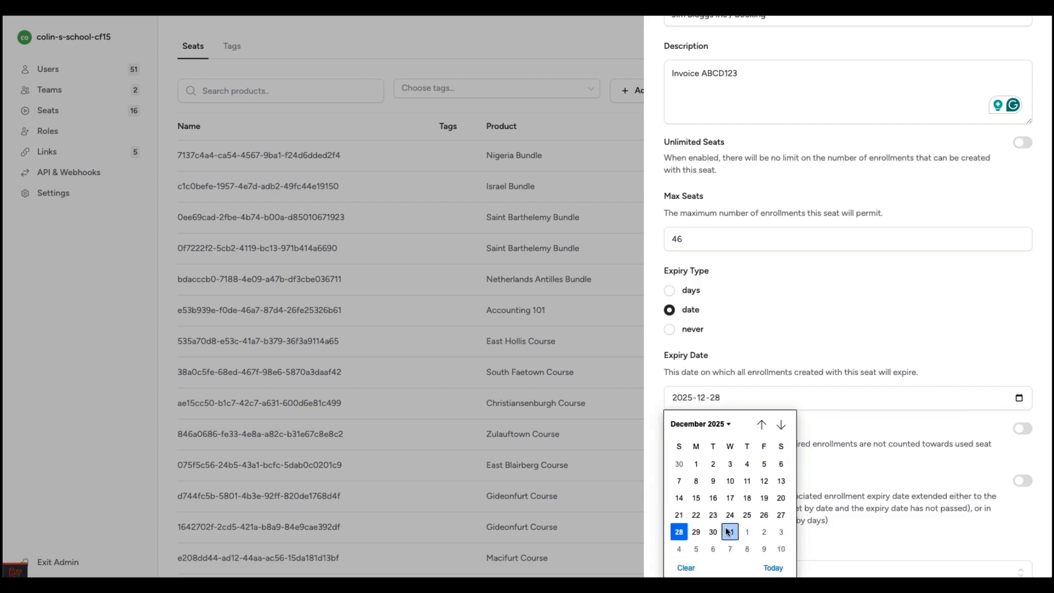
{"action": "left_click", "coordinate": [729, 531]}
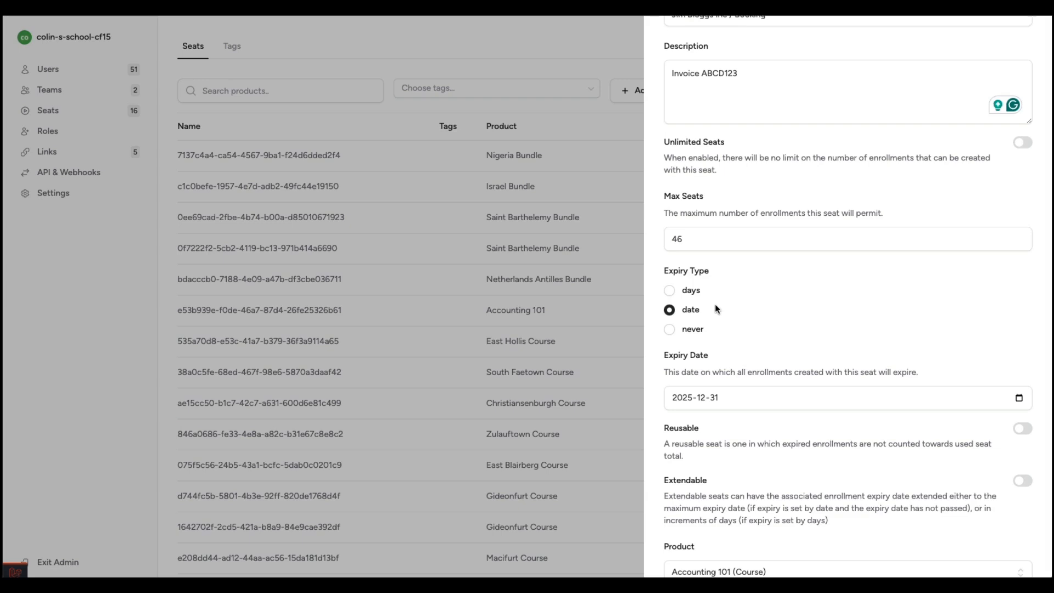
Try the days expiry type with 90 days to expiry and the never option, and return the expiry type to date.
{"action": "key", "text": "Up"}
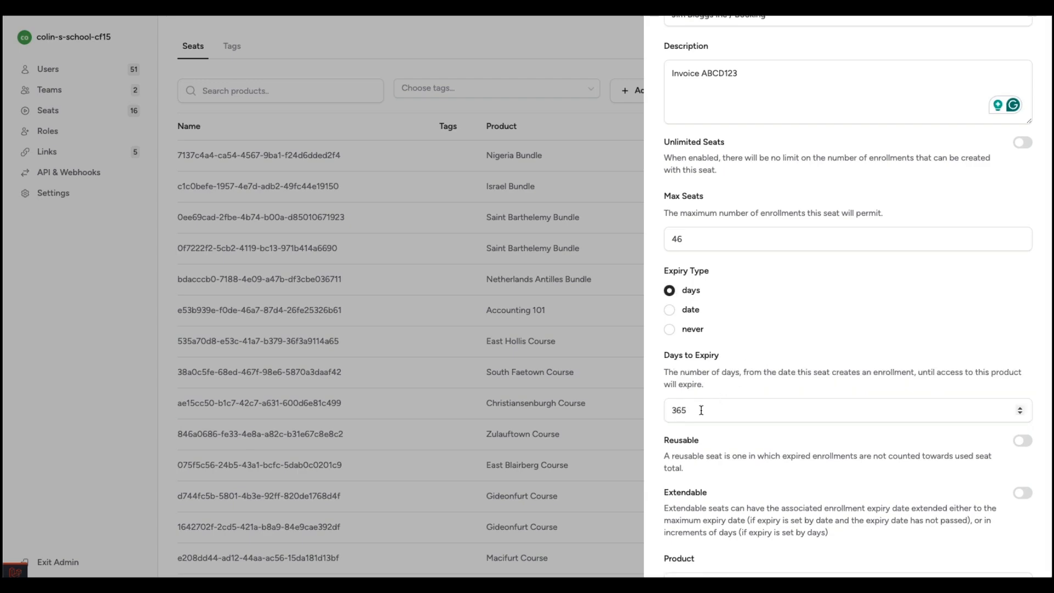
{"action": "left_click_drag", "start_coordinate": [701, 410], "coordinate": [662, 410]}
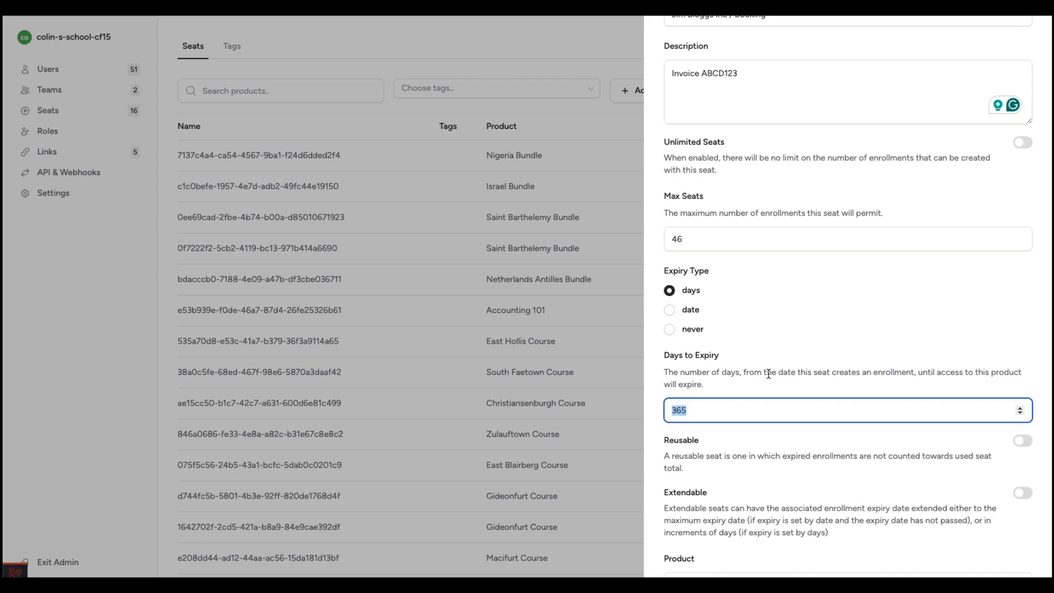
{"action": "type", "text": "90"}
{"action": "left_click", "coordinate": [817, 345]}
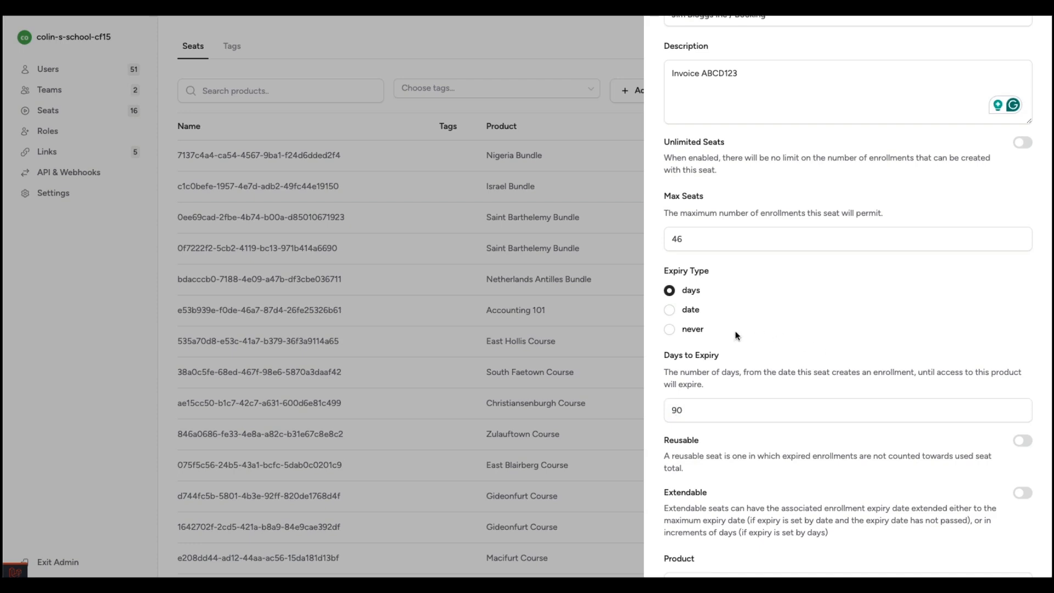
{"action": "left_click", "coordinate": [670, 330]}
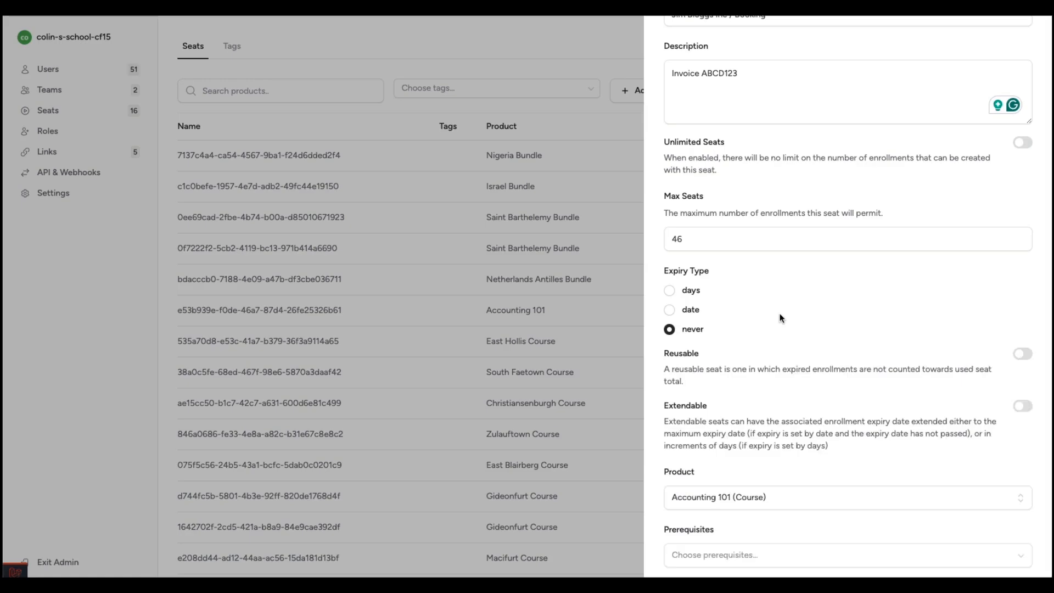
{"action": "left_click", "coordinate": [678, 312]}
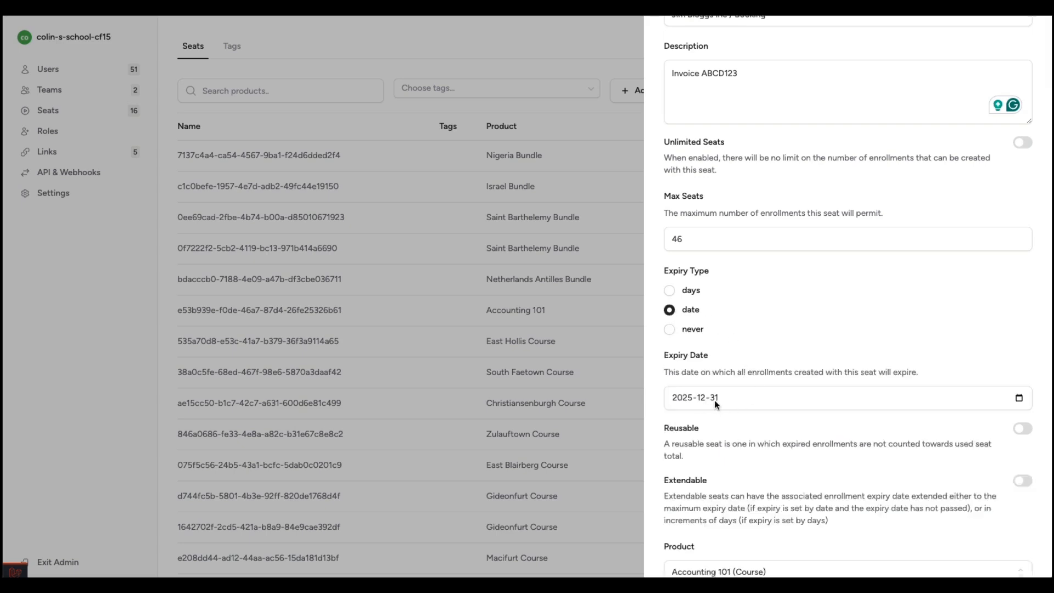
Change the seat's Max Seats value to 50.
{"action": "scroll", "coordinate": [715, 402], "scroll_direction": "down", "scroll_amount": 3}
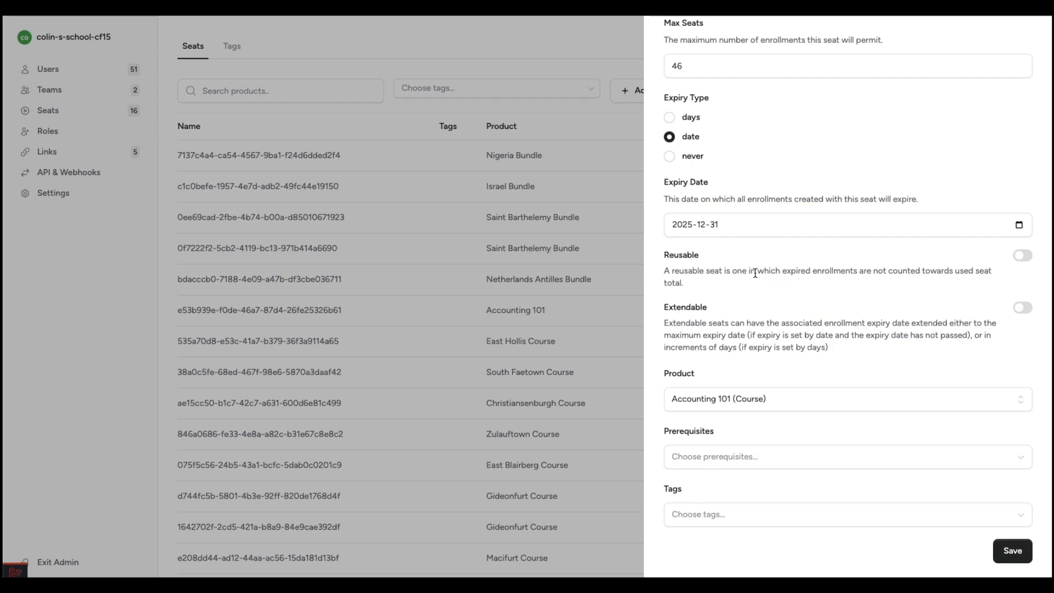
{"action": "scroll", "coordinate": [756, 272], "scroll_direction": "up", "scroll_amount": 2}
{"action": "left_click_drag", "start_coordinate": [696, 134], "coordinate": [657, 134]}
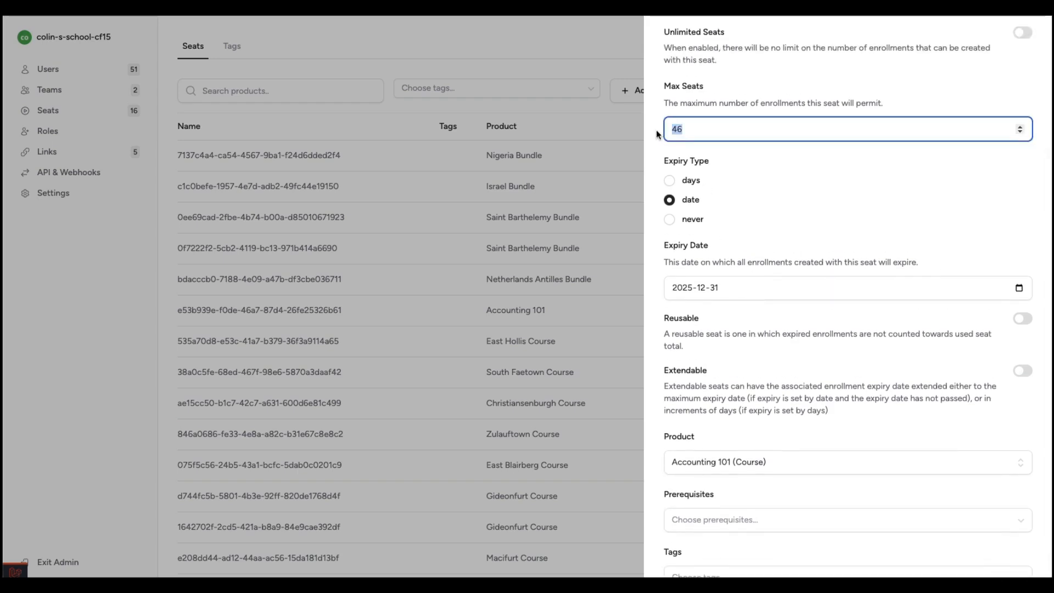
{"action": "type", "text": "50"}
{"action": "left_click", "coordinate": [725, 338]}
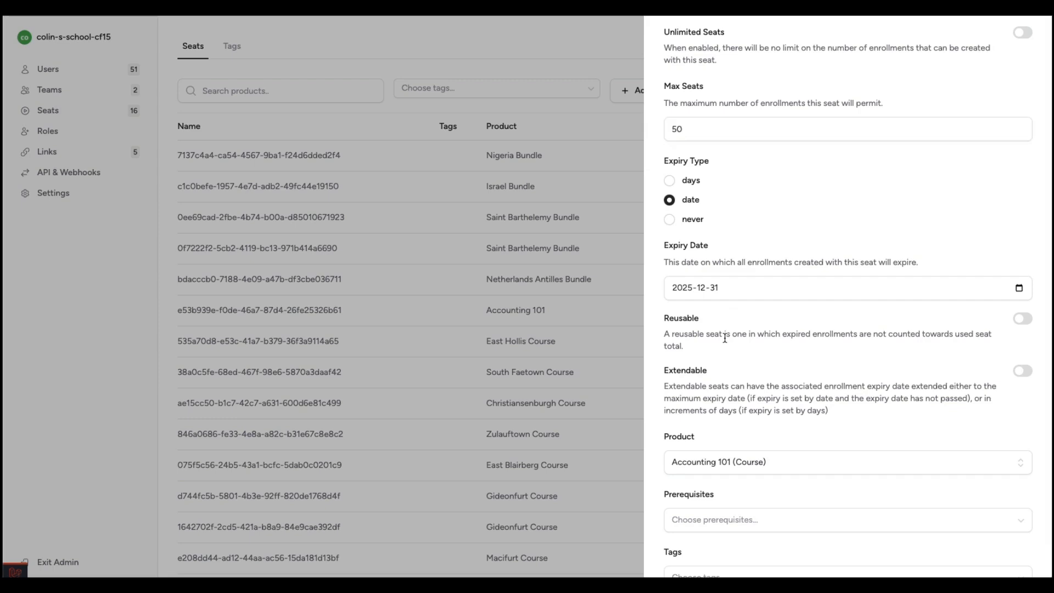
Select Book Keeping for Canadians (Course) as the seat's product.
{"action": "scroll", "coordinate": [724, 338], "scroll_direction": "down", "scroll_amount": 2}
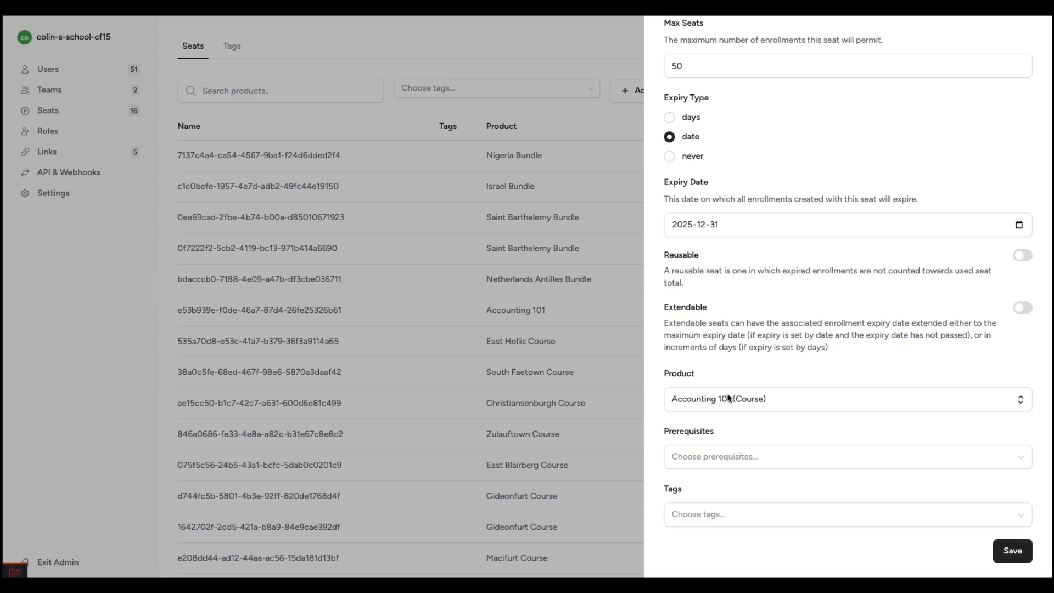
{"action": "left_click", "coordinate": [747, 400]}
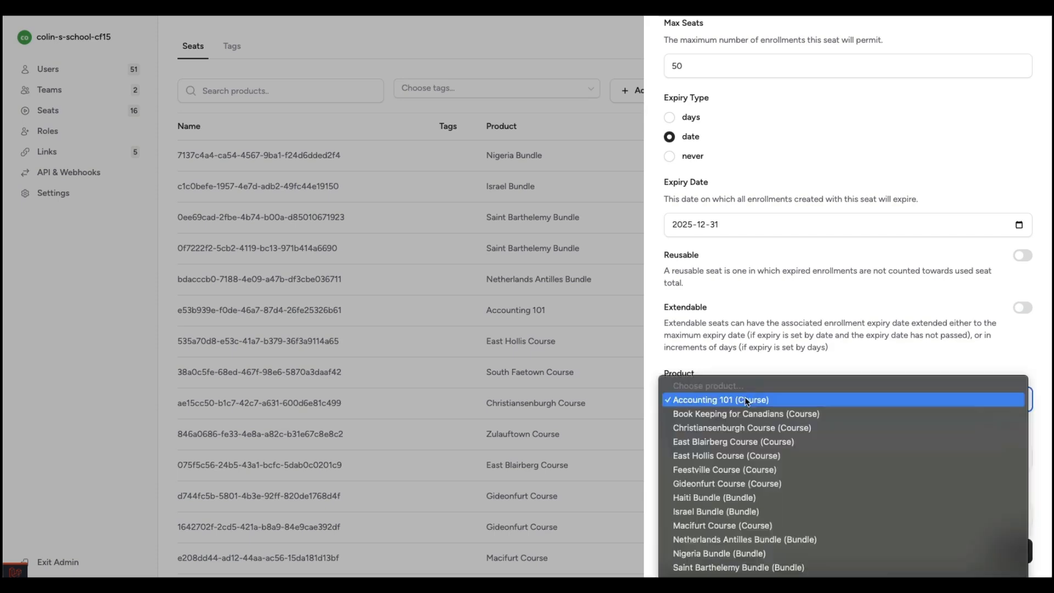
{"action": "left_click", "coordinate": [747, 414]}
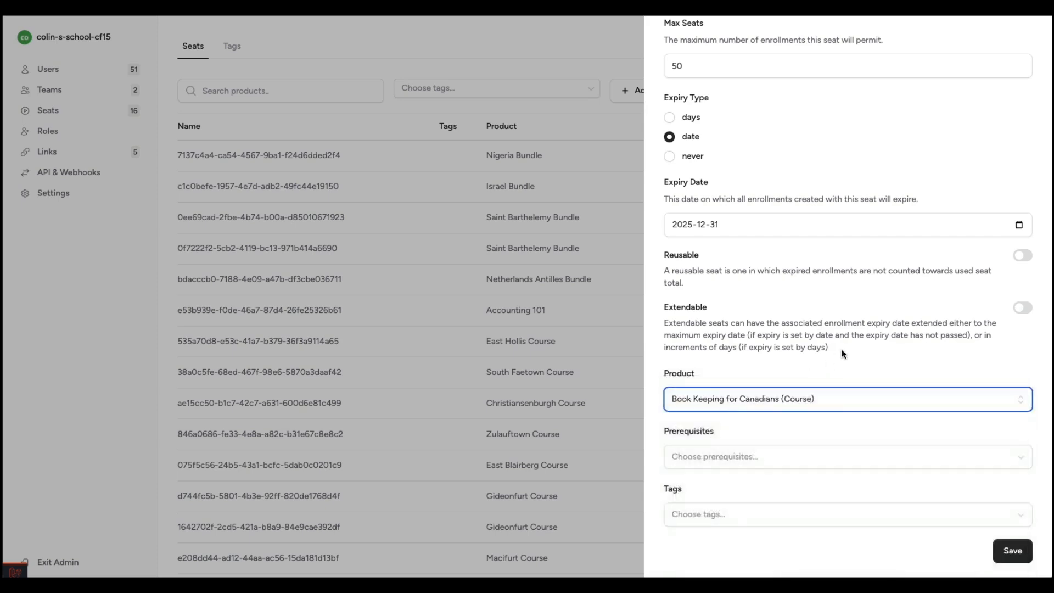
{"action": "left_click", "coordinate": [728, 427]}
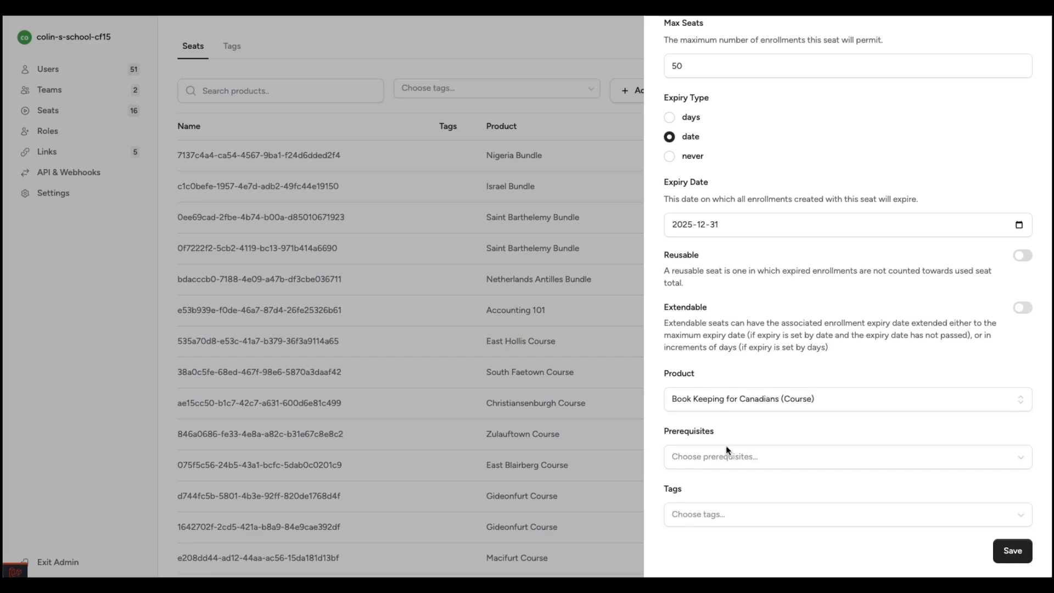
Add Accounting 101 (Course) as a prerequisite for the seat.
{"action": "left_click", "coordinate": [726, 449]}
{"action": "scroll", "coordinate": [775, 313], "scroll_direction": "down", "scroll_amount": 1}
{"action": "scroll", "coordinate": [764, 278], "scroll_direction": "up", "scroll_amount": 1}
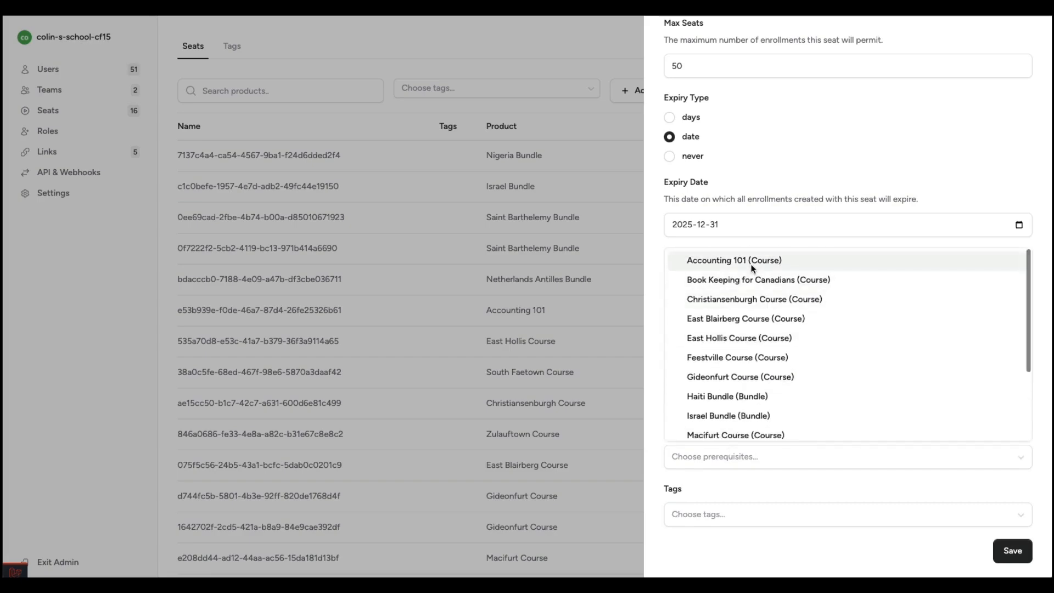
{"action": "left_click", "coordinate": [751, 264]}
{"action": "scroll", "coordinate": [752, 281], "scroll_direction": "down", "scroll_amount": 2}
{"action": "left_click", "coordinate": [658, 453]}
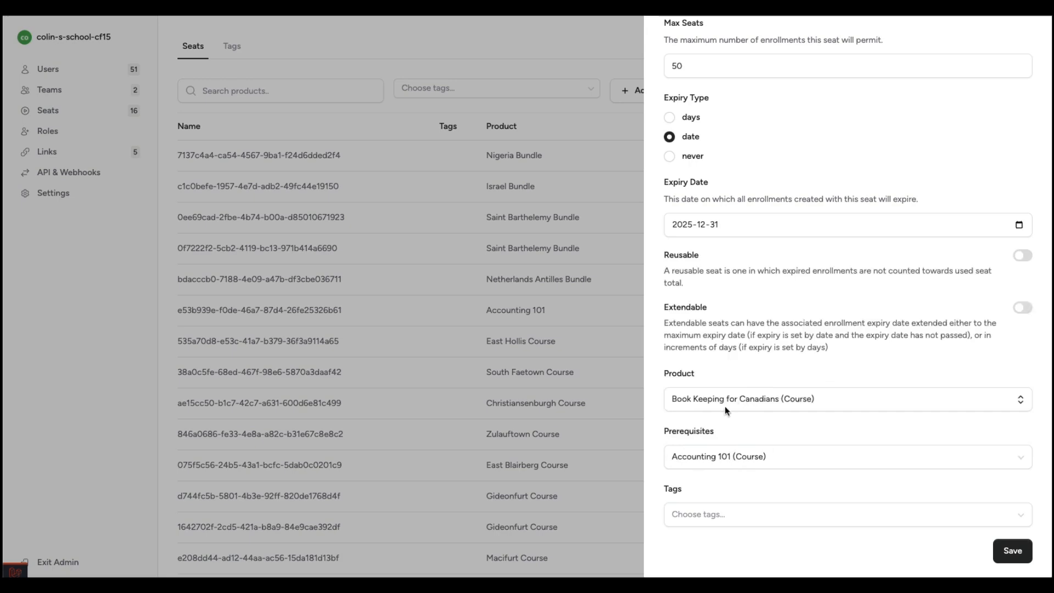
Remove Accounting 101 (Course) from the seat's prerequisites.
{"action": "left_click", "coordinate": [735, 456]}
{"action": "left_click", "coordinate": [680, 257]}
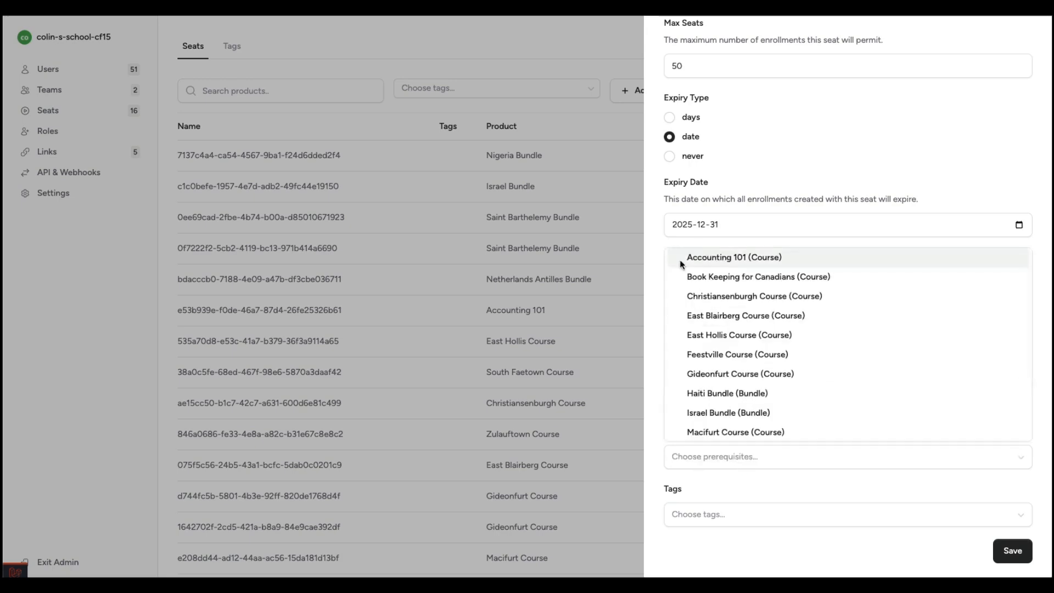
{"action": "left_click", "coordinate": [661, 361]}
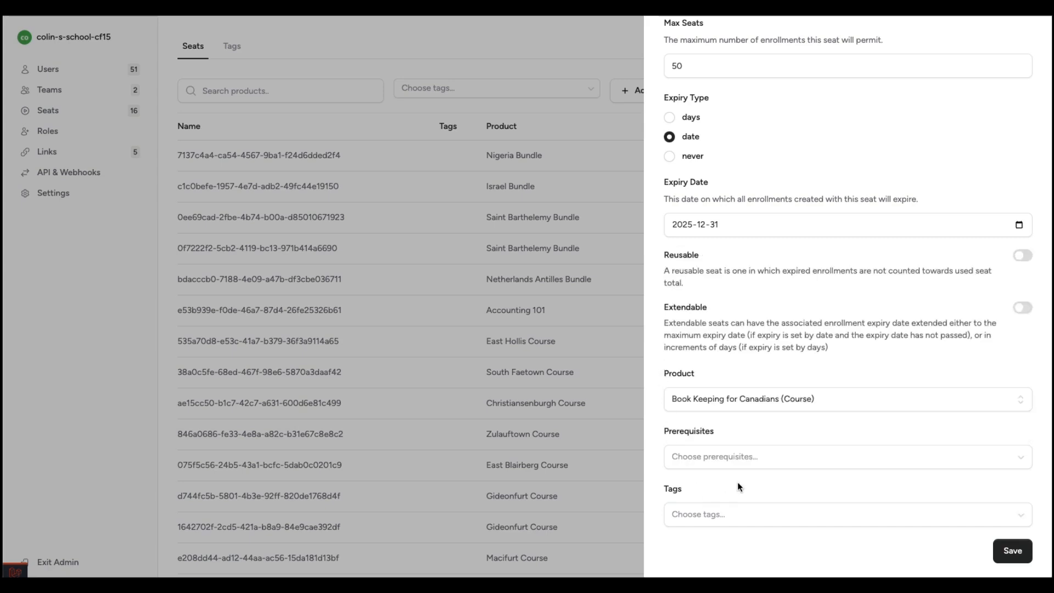
{"action": "scroll", "coordinate": [799, 463], "scroll_direction": "up", "scroll_amount": 5}
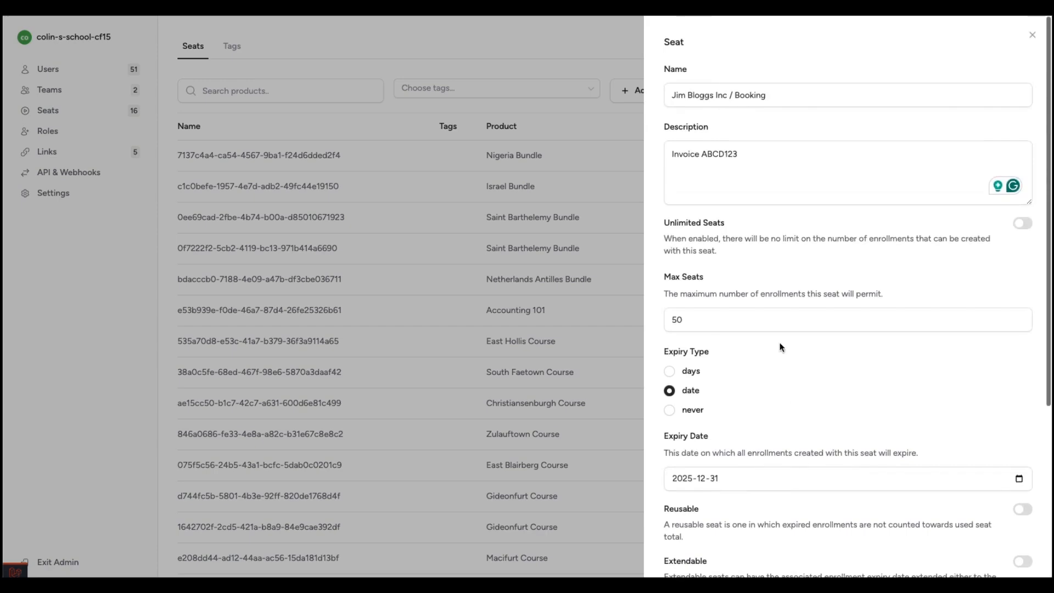
{"action": "left_click", "coordinate": [765, 96]}
{"action": "left_click", "coordinate": [749, 170]}
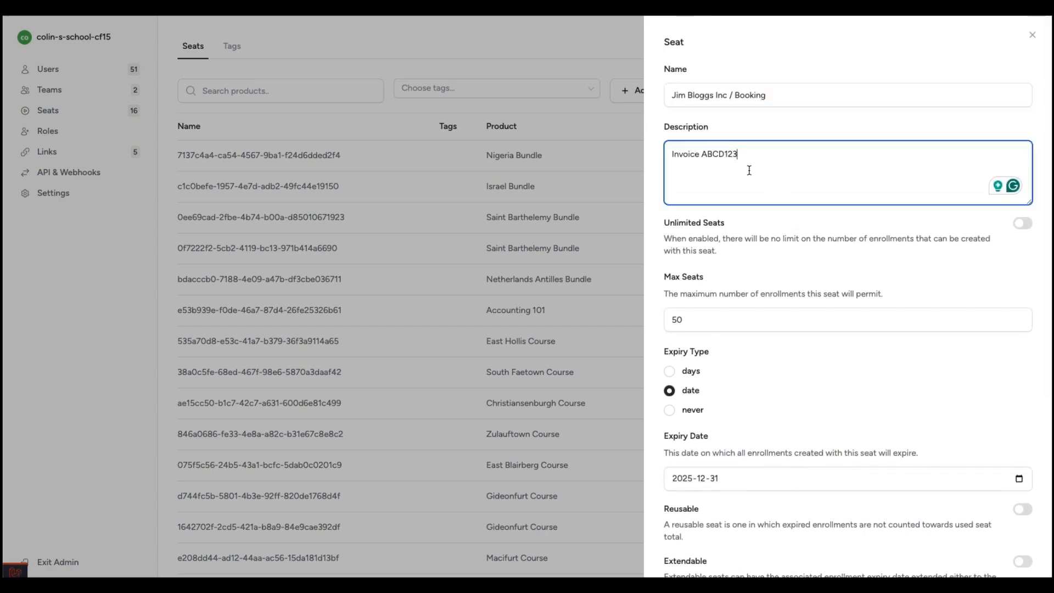
Save the new Jim Bloggs Inc / Booking seat for Book Keeping for Canadians.
{"action": "scroll", "coordinate": [749, 170], "scroll_direction": "down", "scroll_amount": 2}
{"action": "left_click", "coordinate": [706, 214]}
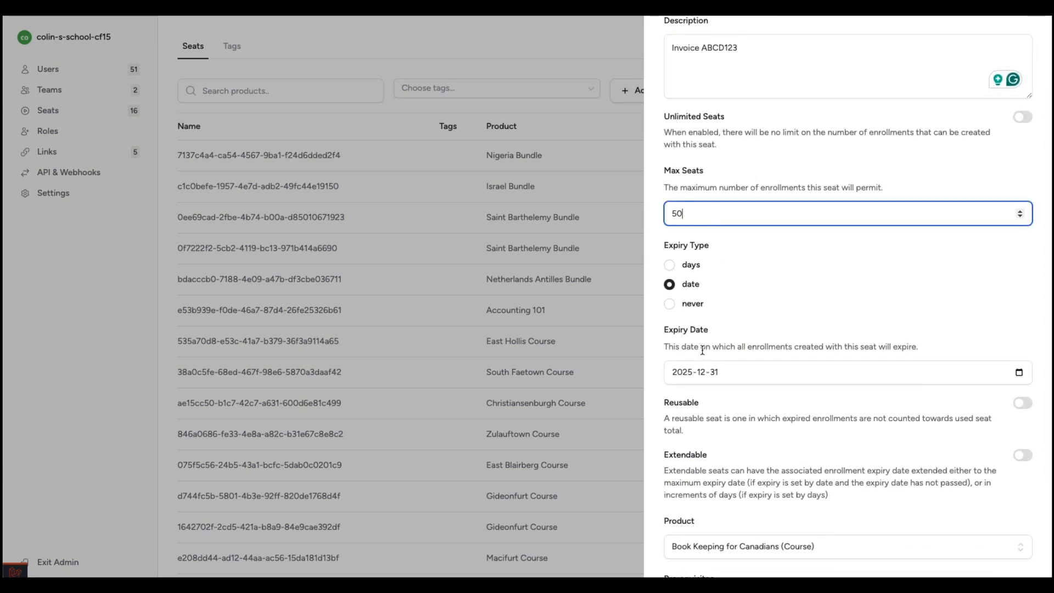
{"action": "scroll", "coordinate": [712, 370], "scroll_direction": "down", "scroll_amount": 2}
{"action": "scroll", "coordinate": [713, 370], "scroll_direction": "down", "scroll_amount": 2}
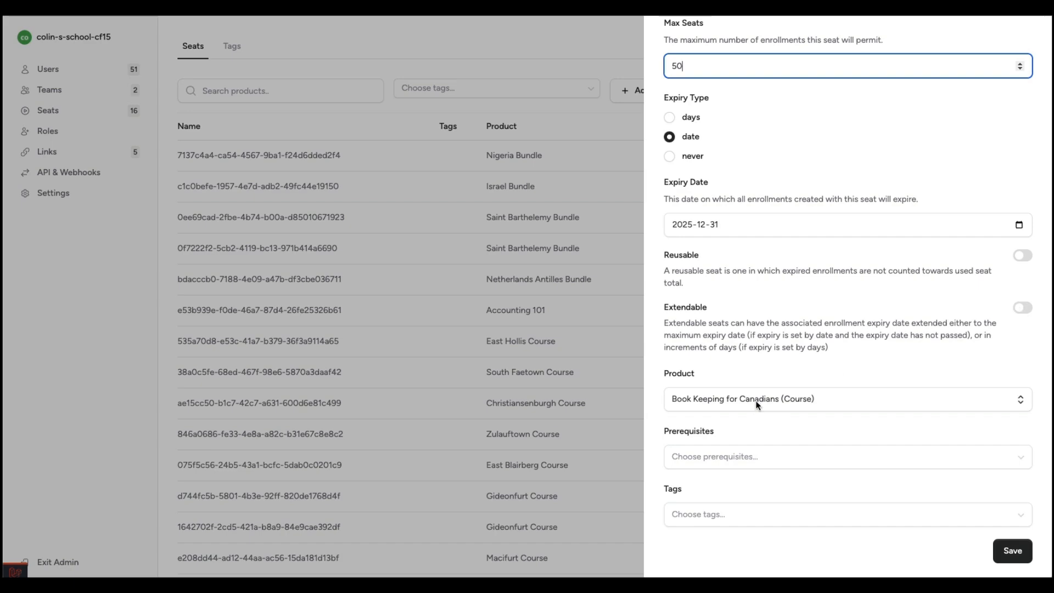
{"action": "left_click", "coordinate": [1007, 550]}
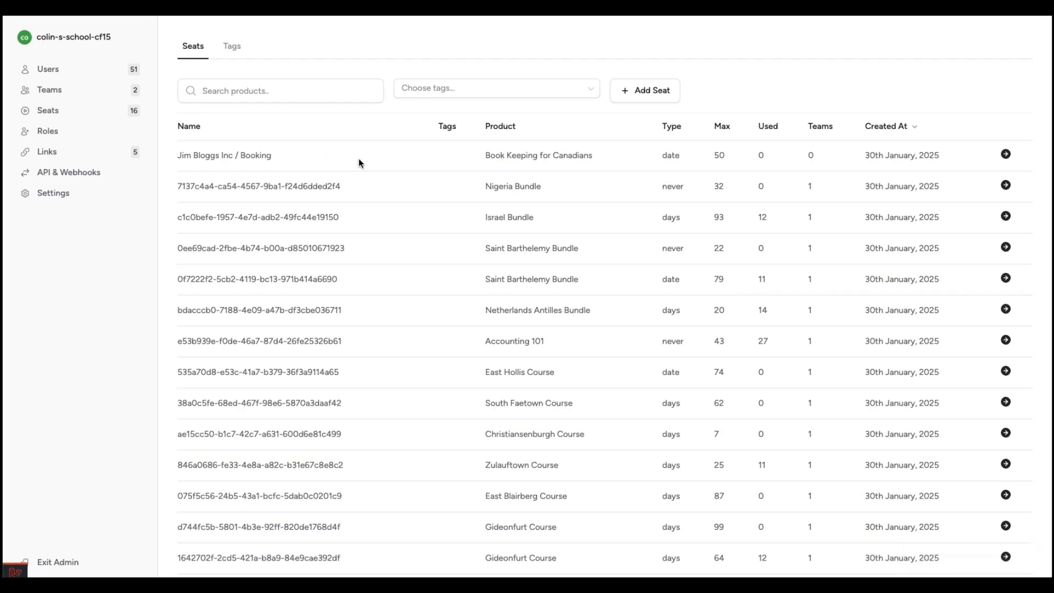
Open the new Jim Bloggs Inc / Booking seat and assign it to WooNinja A Team.
{"action": "left_click", "coordinate": [1006, 156]}
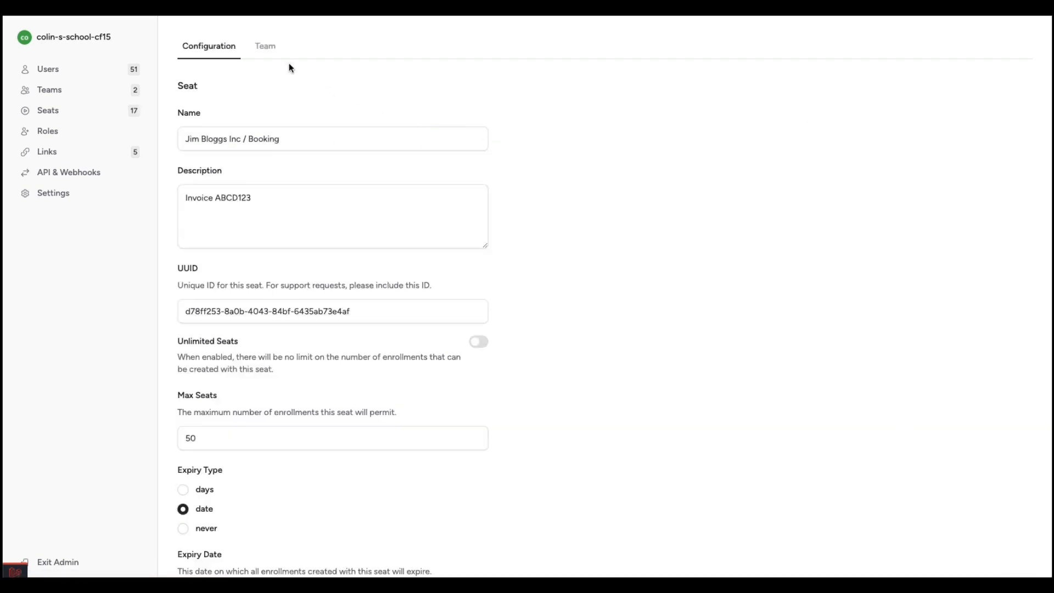
{"action": "left_click", "coordinate": [272, 53]}
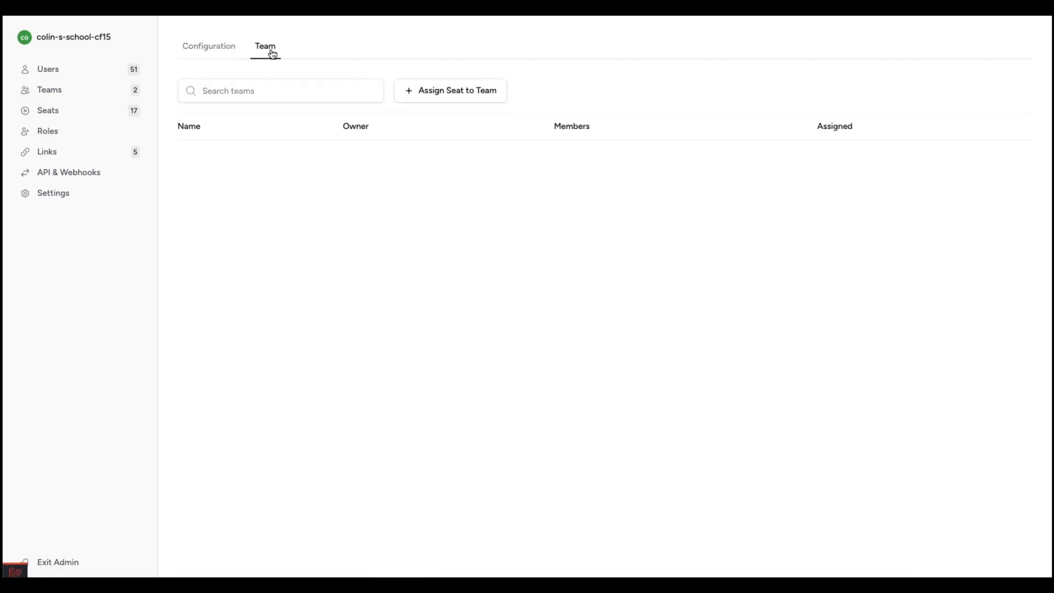
{"action": "left_click", "coordinate": [441, 91]}
{"action": "left_click", "coordinate": [498, 300]}
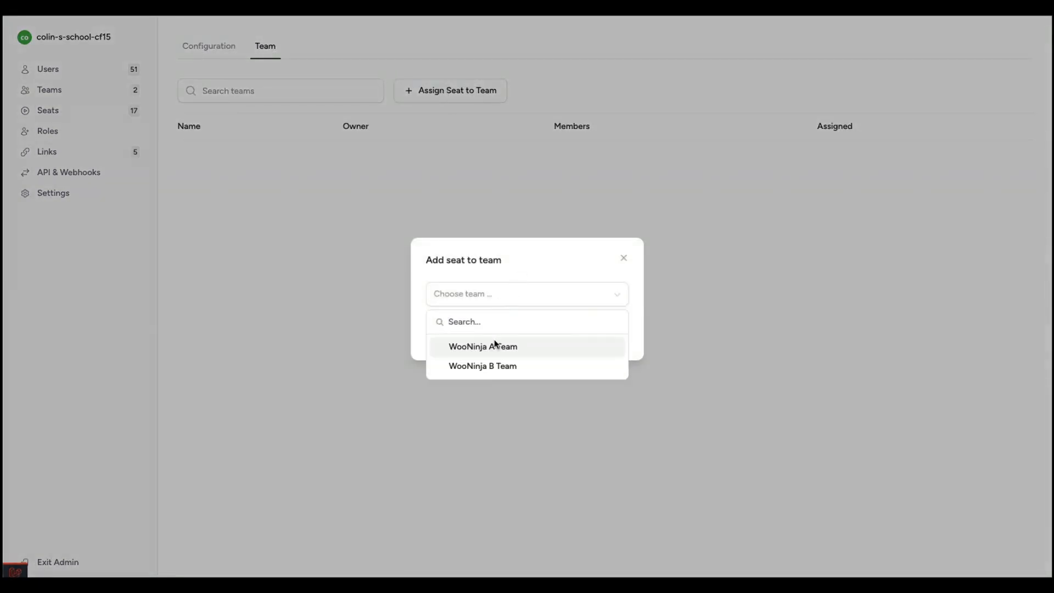
{"action": "left_click", "coordinate": [476, 345]}
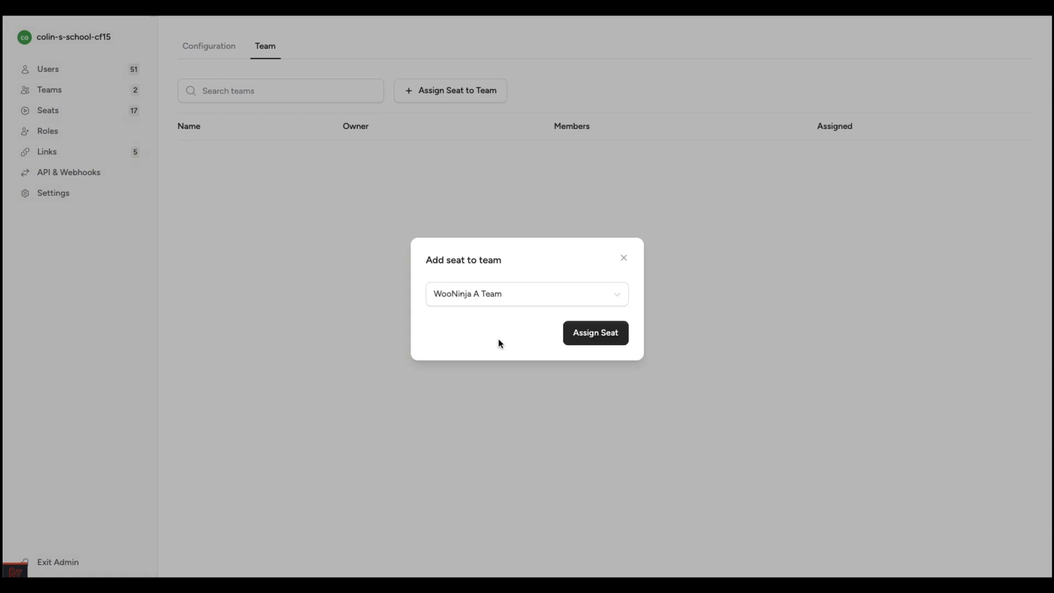
{"action": "left_click", "coordinate": [579, 340]}
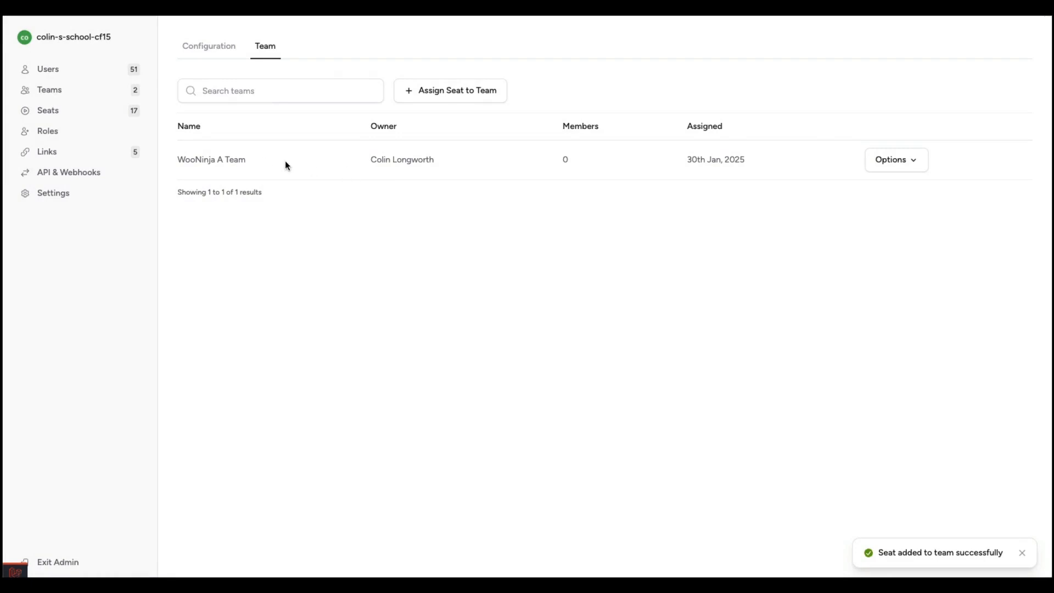
Review the seat's configuration, from its name and description through its expiry and product settings.
{"action": "left_click", "coordinate": [224, 54]}
{"action": "scroll", "coordinate": [259, 200], "scroll_direction": "down", "scroll_amount": 5}
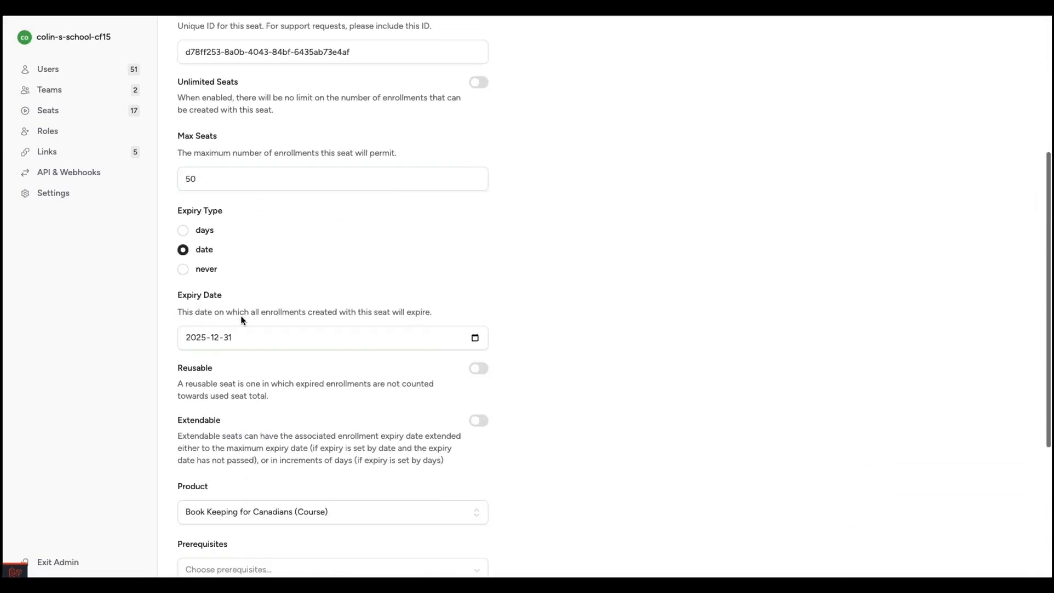
{"action": "scroll", "coordinate": [243, 404], "scroll_direction": "down", "scroll_amount": 1}
{"action": "scroll", "coordinate": [258, 436], "scroll_direction": "up", "scroll_amount": 6}
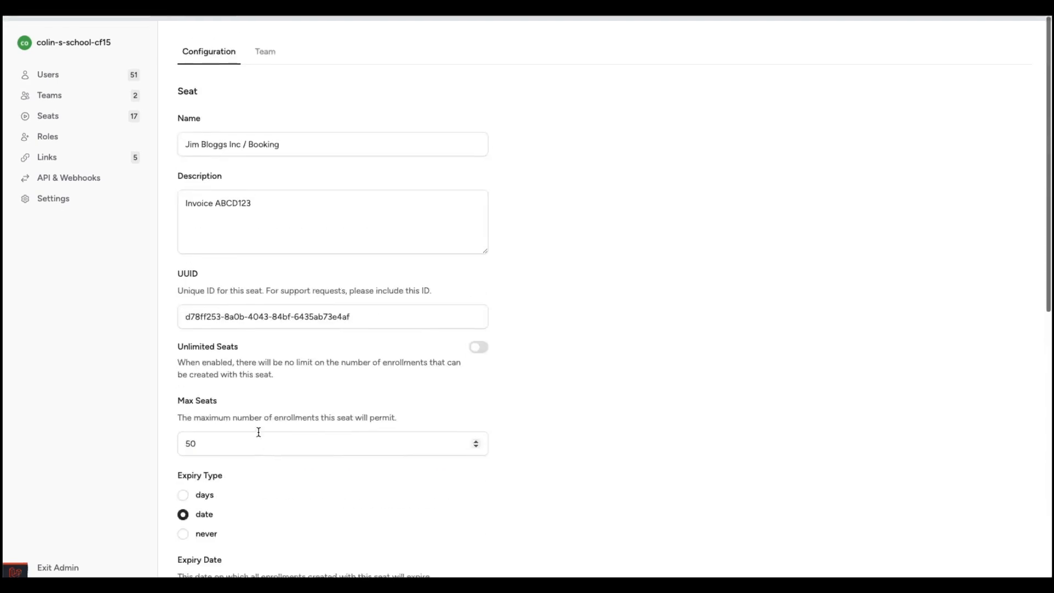
Reopen the Jim Bloggs Inc / Booking seat from the seats list, set its Max Seats to 75 and save it.
{"action": "left_click", "coordinate": [67, 111]}
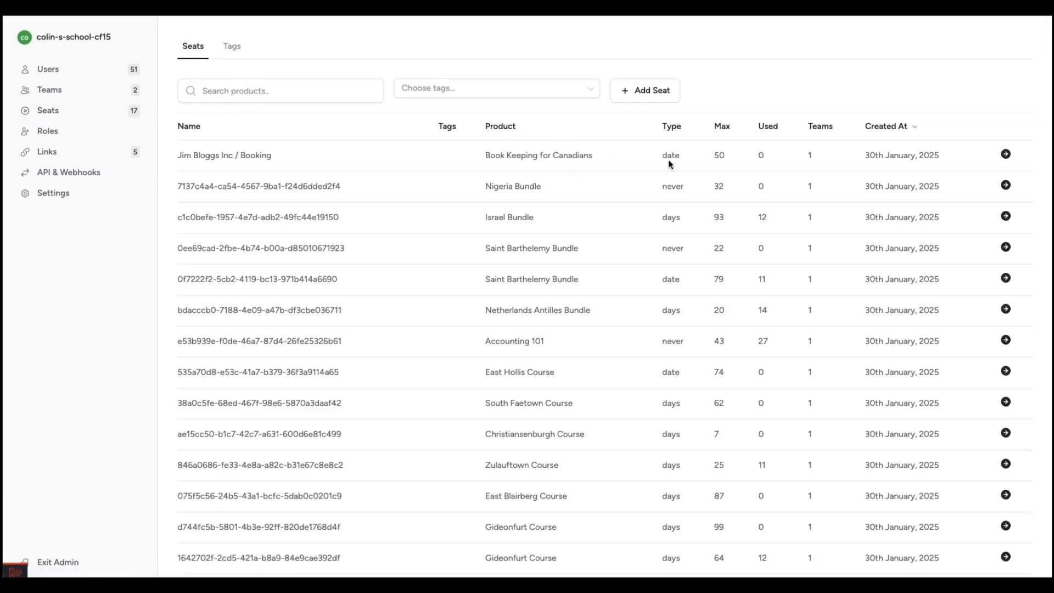
{"action": "left_click", "coordinate": [1005, 155]}
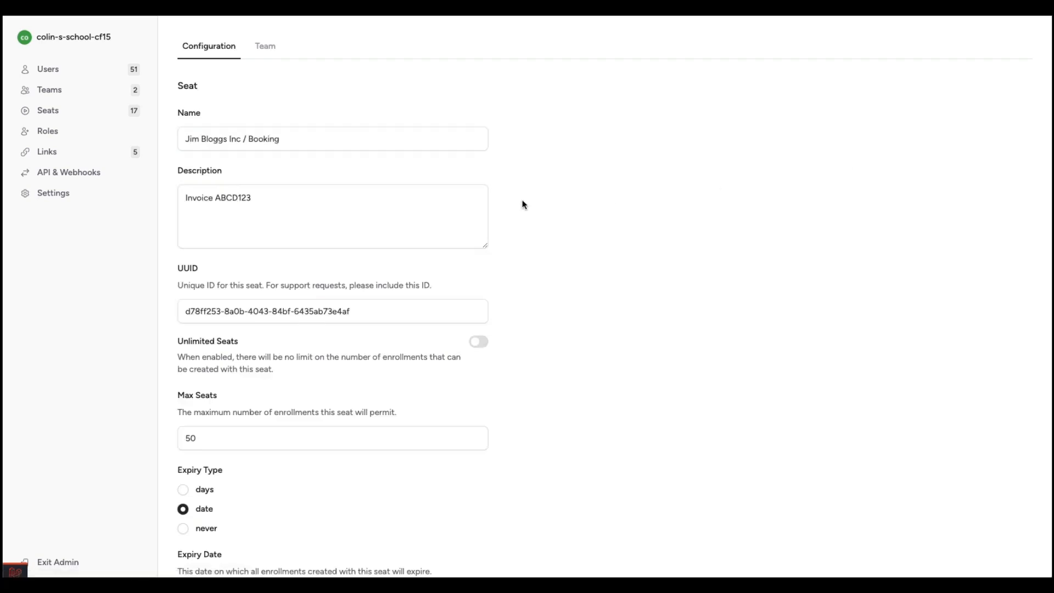
{"action": "scroll", "coordinate": [208, 384], "scroll_direction": "down", "scroll_amount": 1}
{"action": "double_click", "coordinate": [191, 379]}
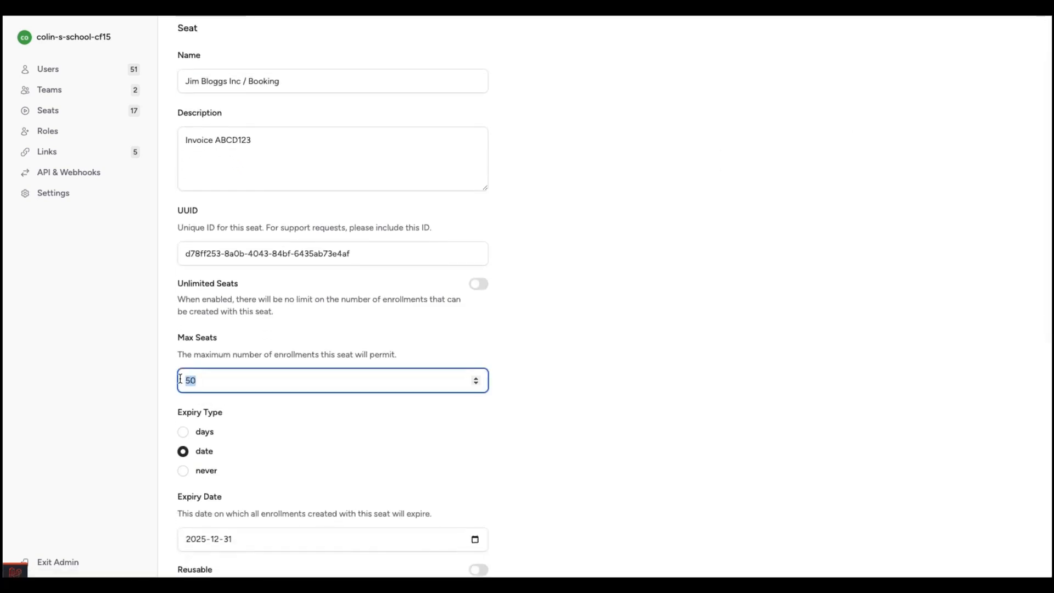
{"action": "type", "text": "75"}
{"action": "left_click", "coordinate": [681, 355]}
{"action": "scroll", "coordinate": [680, 355], "scroll_direction": "down", "scroll_amount": 5}
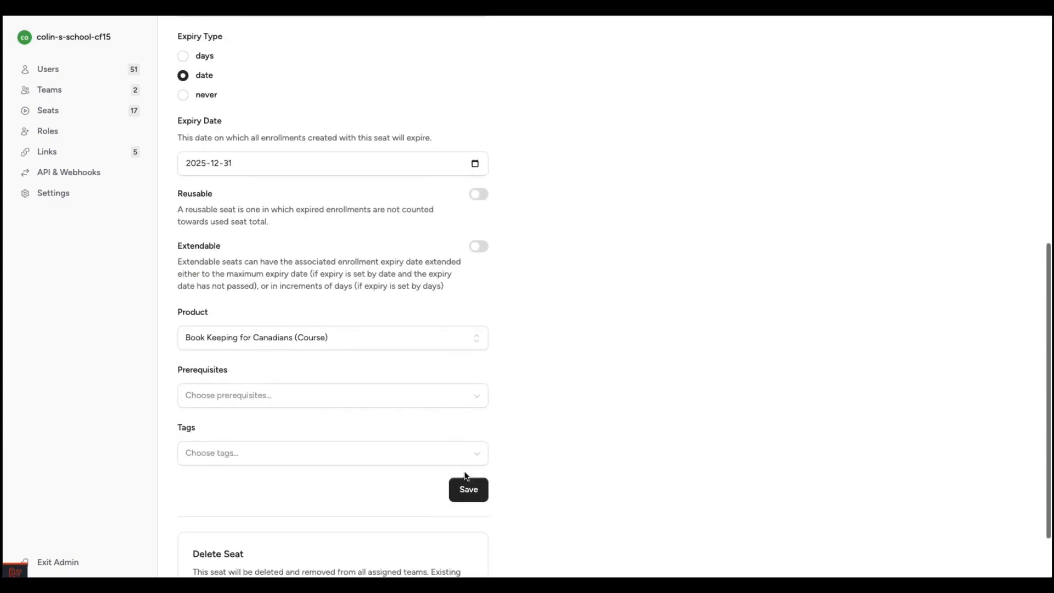
{"action": "left_click", "coordinate": [468, 489]}
{"action": "scroll", "coordinate": [597, 366], "scroll_direction": "down", "scroll_amount": 1}
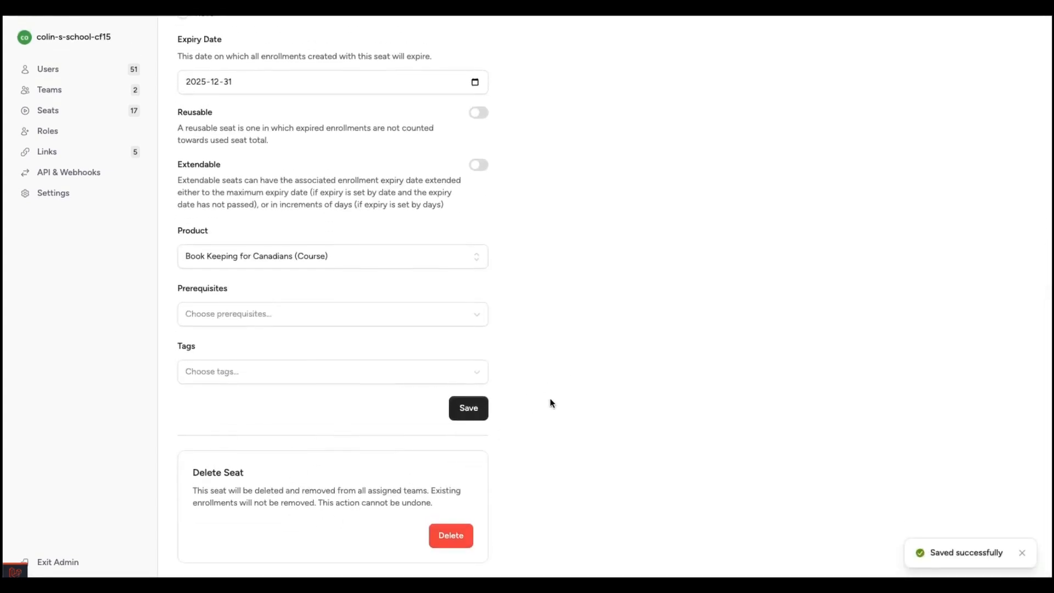
{"action": "scroll", "coordinate": [551, 402], "scroll_direction": "up", "scroll_amount": 7}
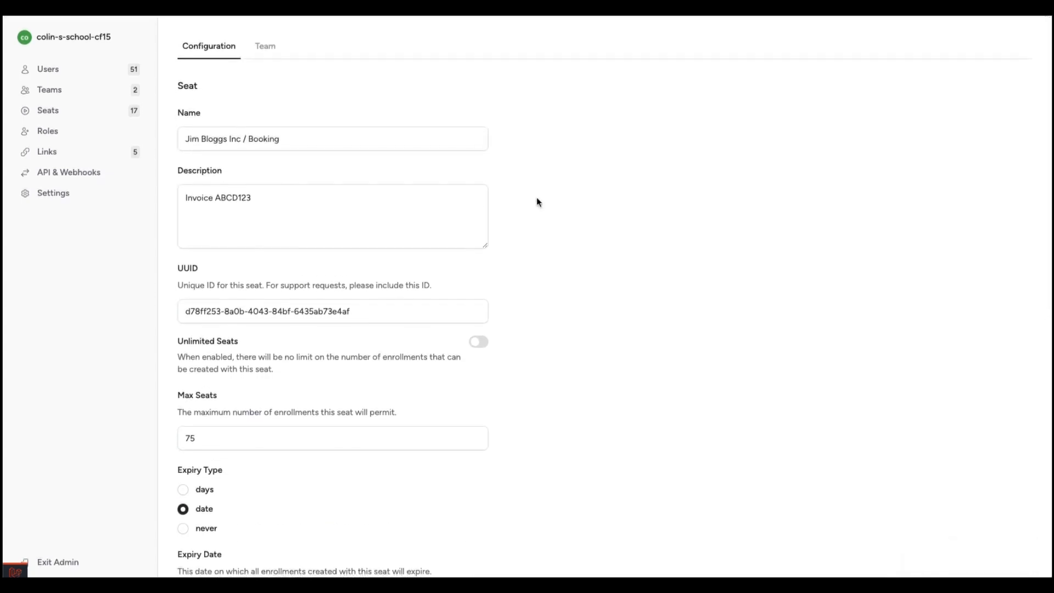
Assign the Jim Bloggs Inc / Booking seat to WooNinja B Team as well.
{"action": "left_click", "coordinate": [266, 46]}
{"action": "left_click", "coordinate": [459, 92]}
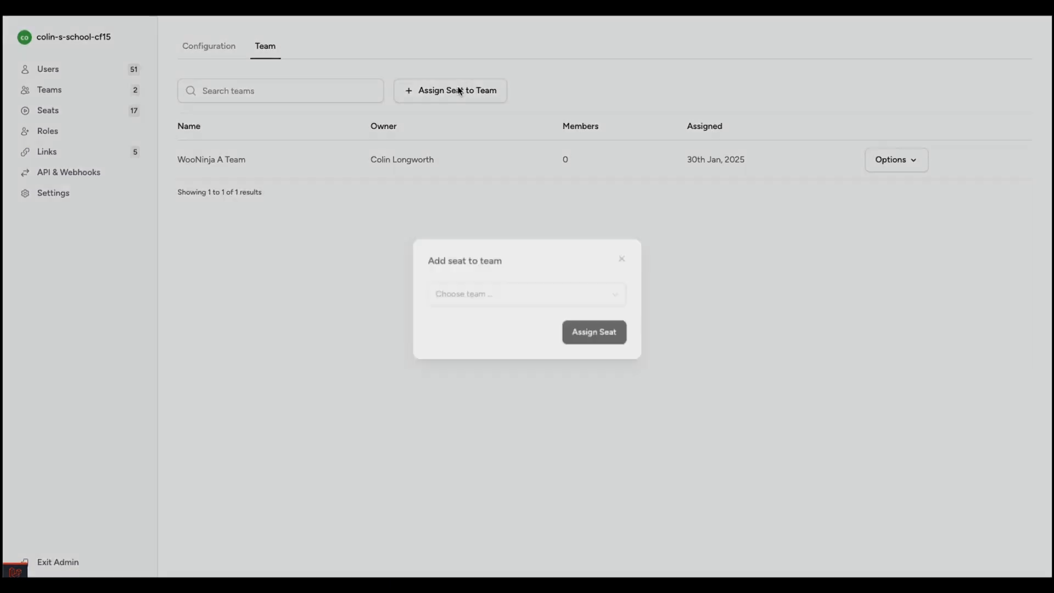
{"action": "left_click", "coordinate": [471, 297]}
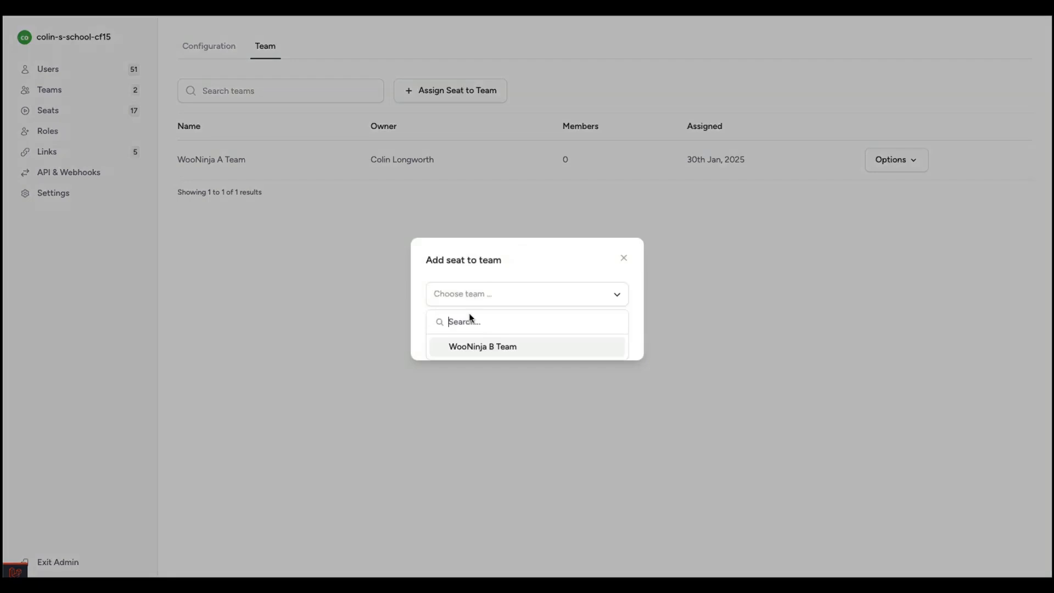
{"action": "left_click", "coordinate": [472, 347]}
{"action": "left_click", "coordinate": [574, 336]}
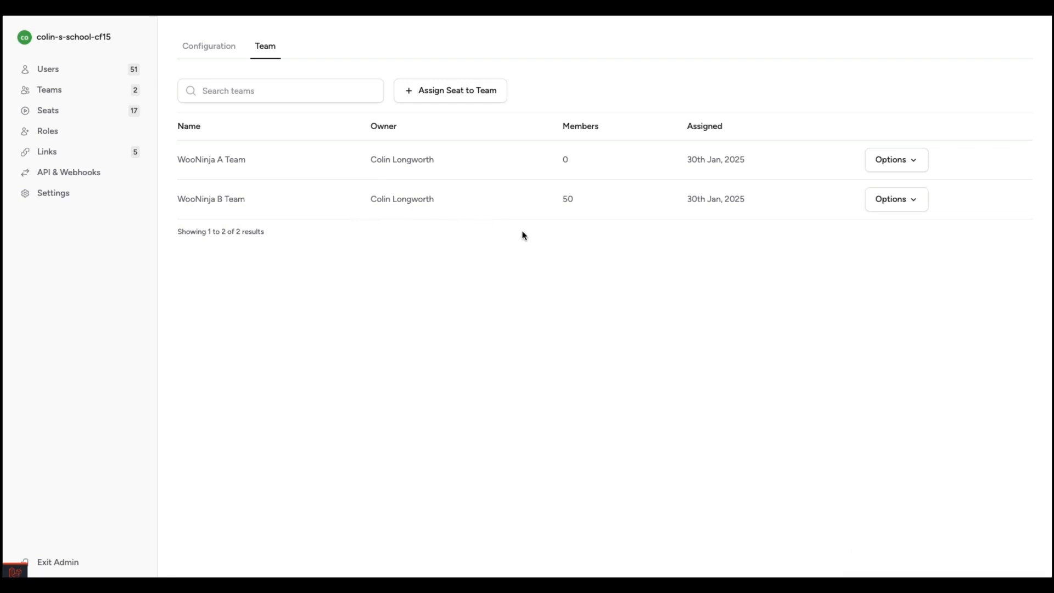
Remove the Jim Bloggs Inc / Booking seat from WooNinja A Team.
{"action": "left_click", "coordinate": [908, 161]}
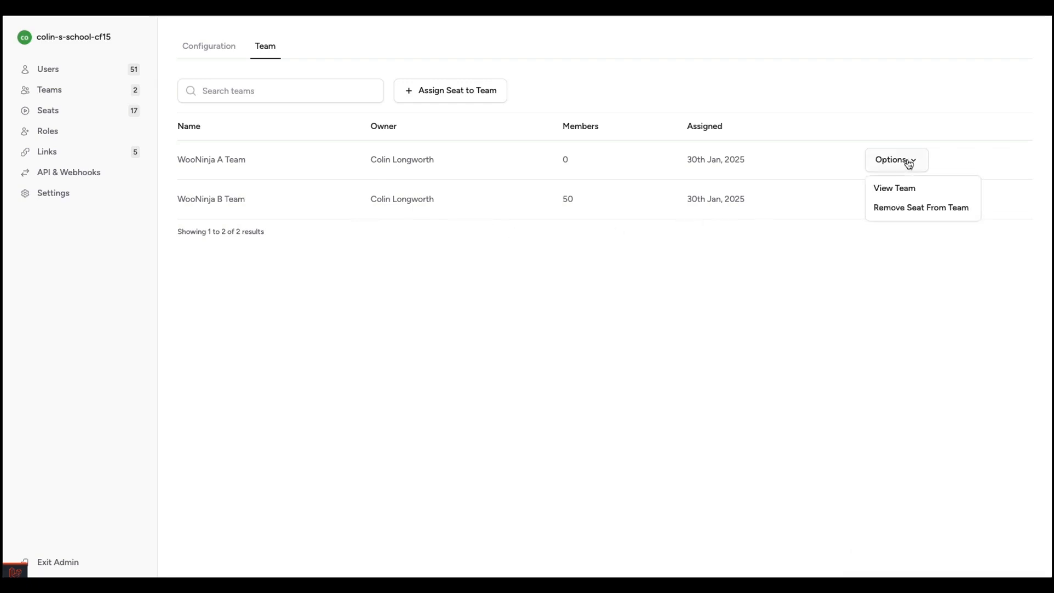
{"action": "left_click", "coordinate": [907, 209]}
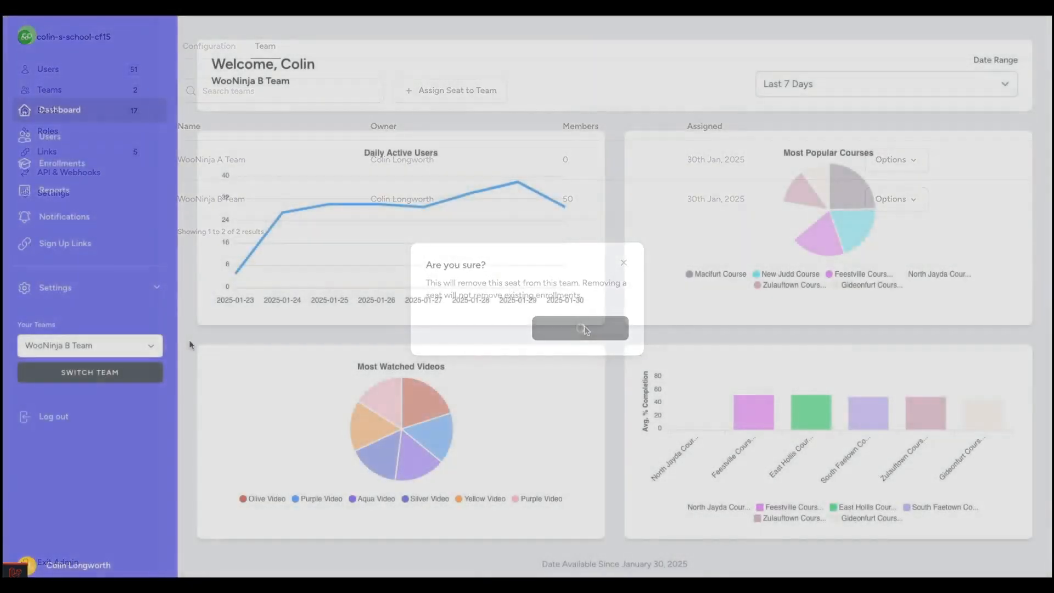